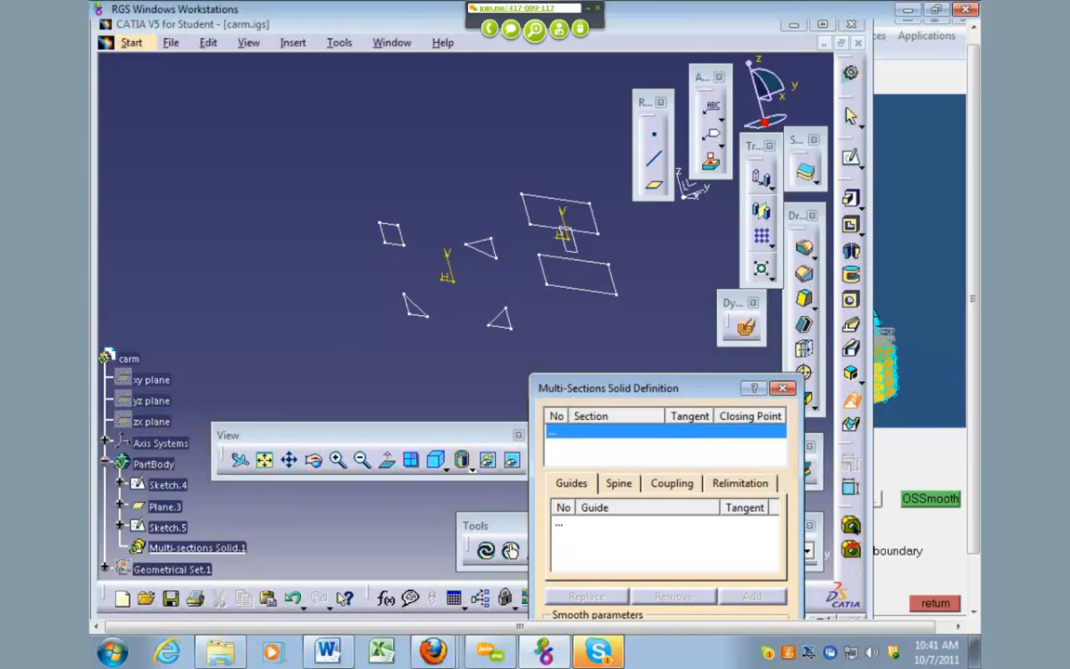
Step: Switch to File Explorer and browse the mud (J:) network drive to the groups\me471ta folder
left_click(217, 652)
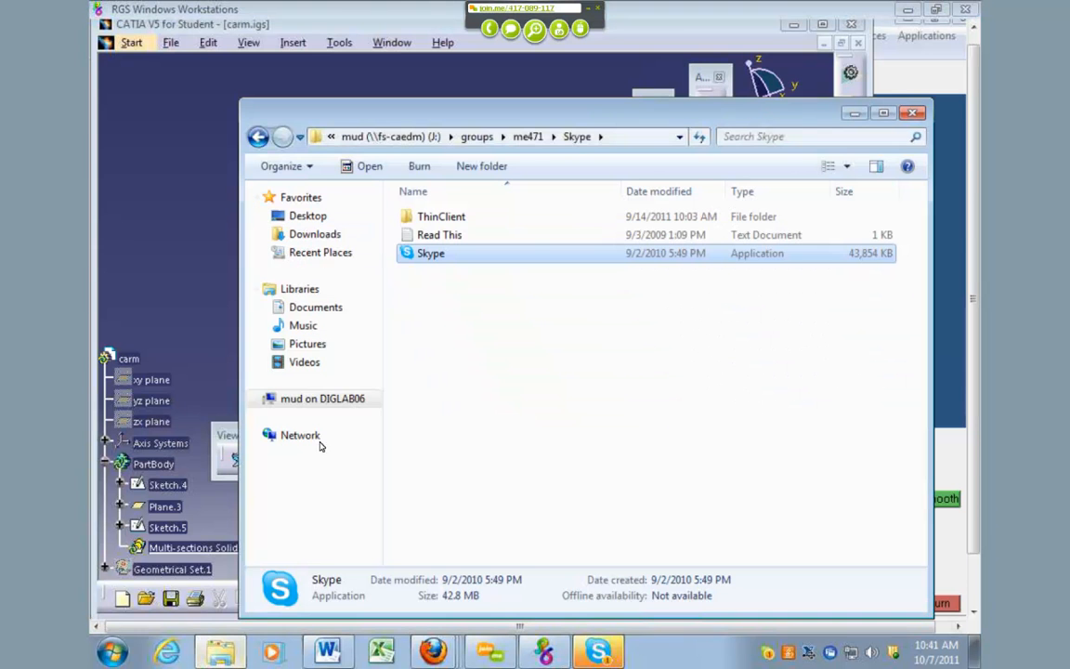
left_click(340, 399)
double_click(488, 377)
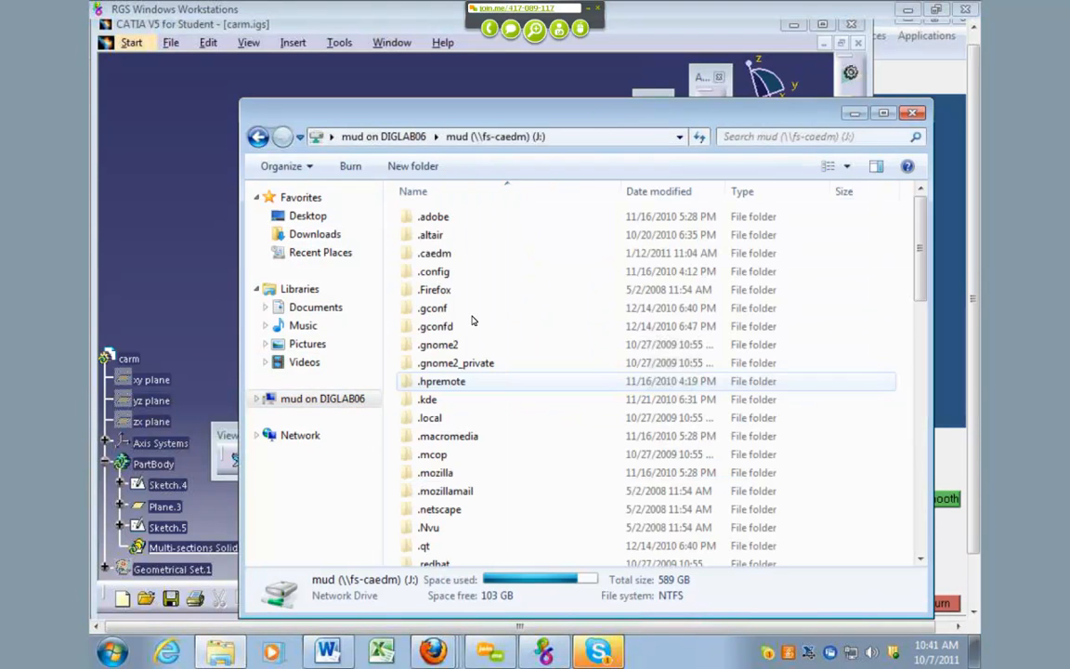
scroll(483, 400, "down", 7)
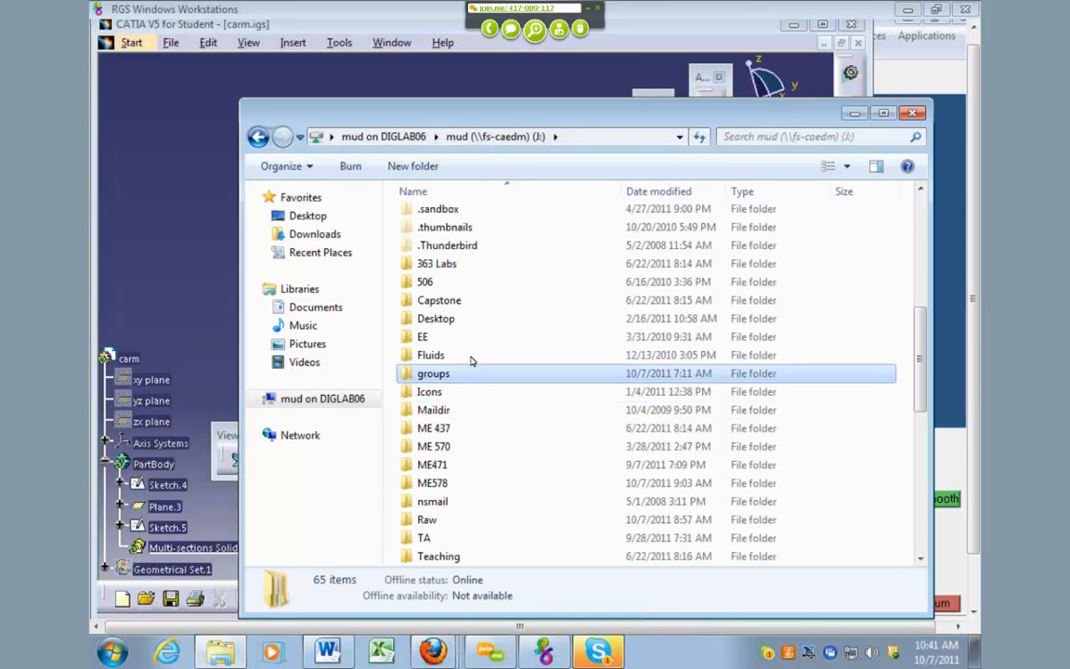
double_click(455, 373)
double_click(461, 253)
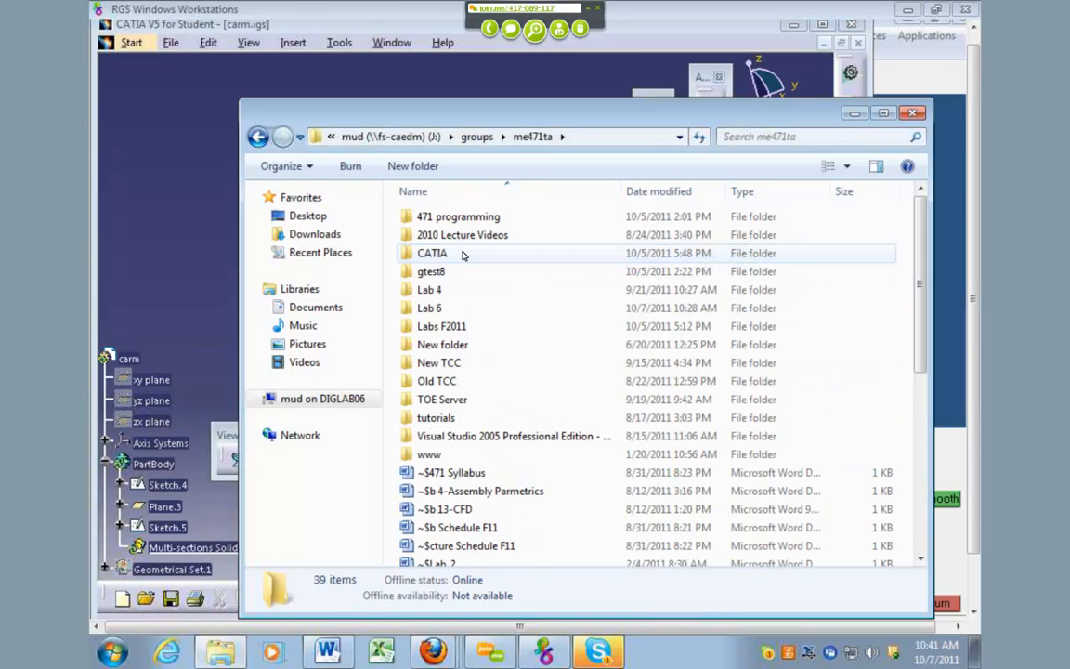
Step: Open the 1-carm-STL_overlay image from the example pictures folder in Lab 6
scroll(485, 363, "down", 3)
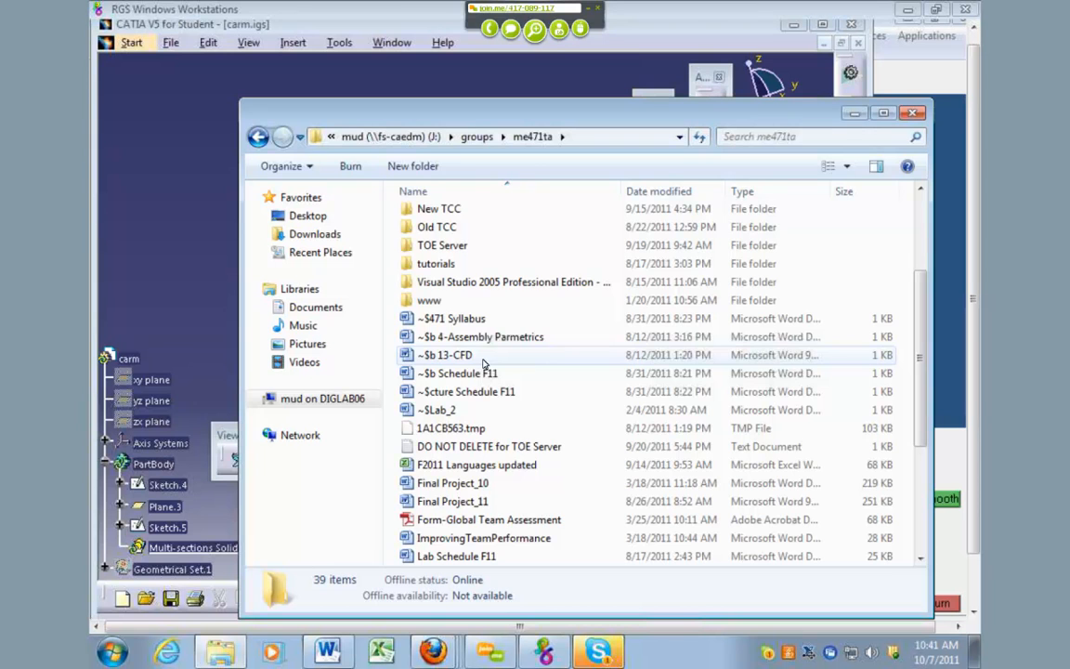
scroll(481, 360, "up", 3)
double_click(454, 308)
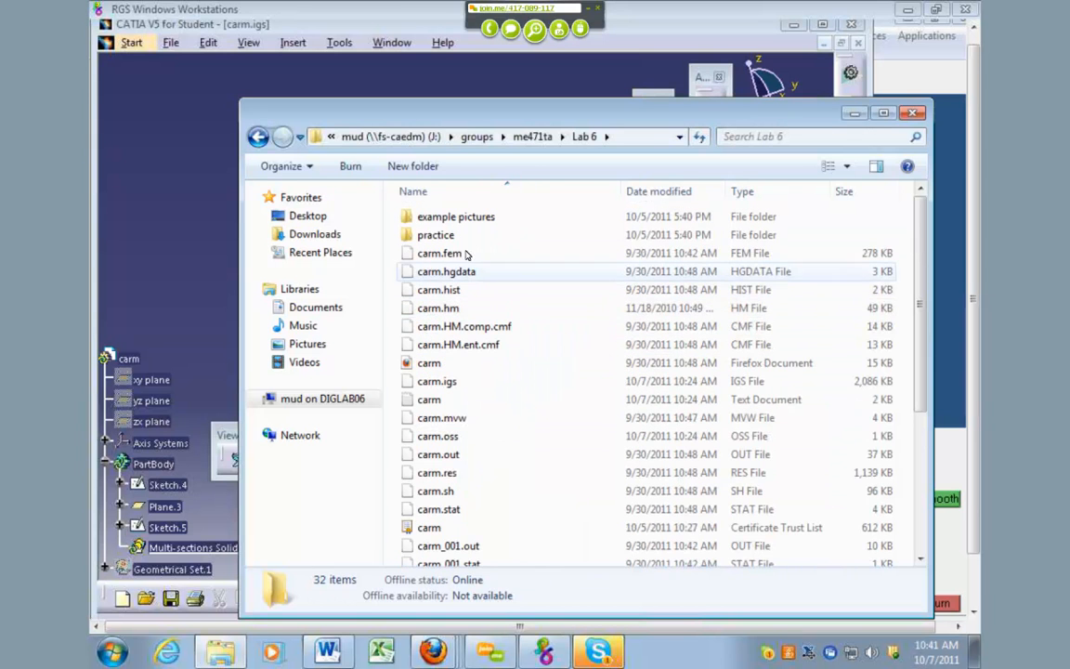
double_click(464, 219)
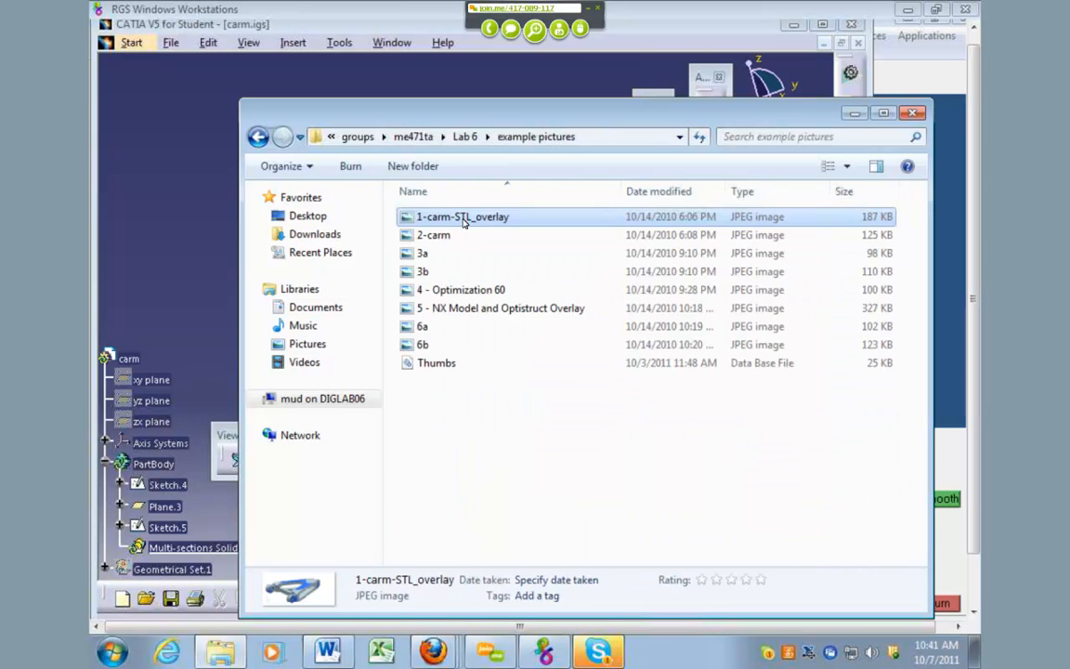
double_click(466, 215)
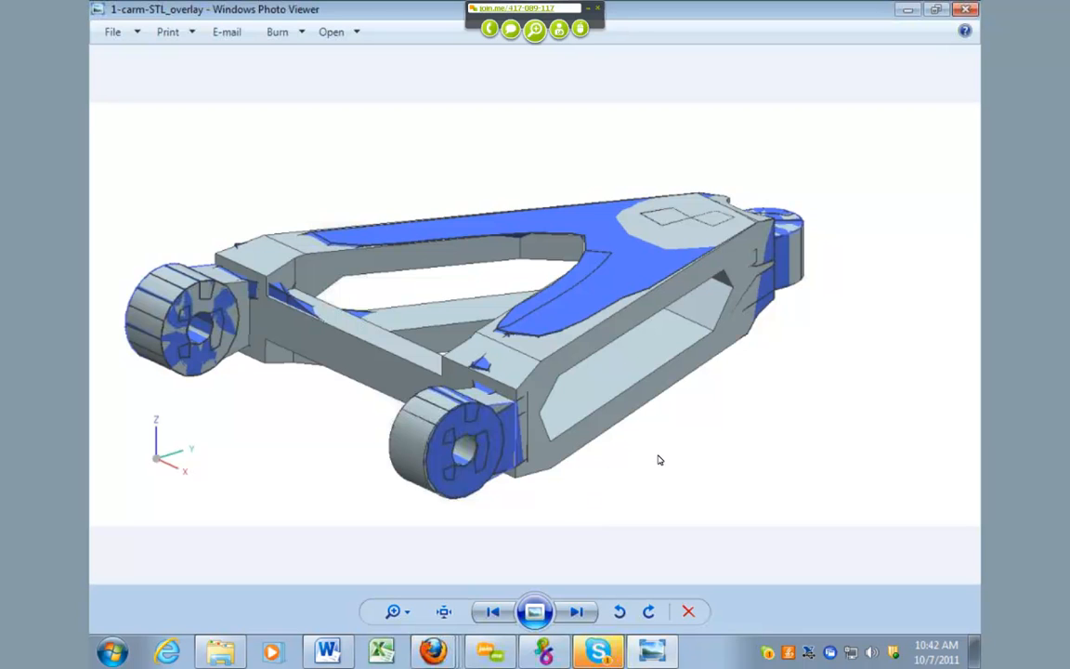
Step: Switch to the Lab 6 handout in Word, review the required control arm images, and return to the overlay picture
left_click(329, 652)
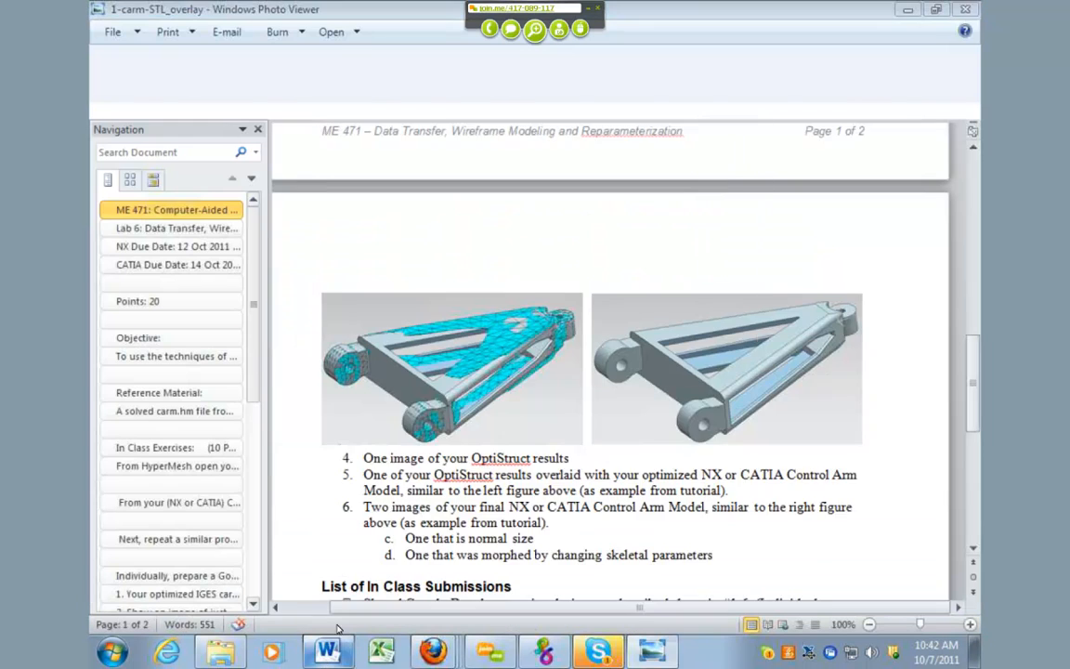
scroll(422, 521, "down", 1)
scroll(431, 496, "up", 3)
scroll(432, 502, "up", 6)
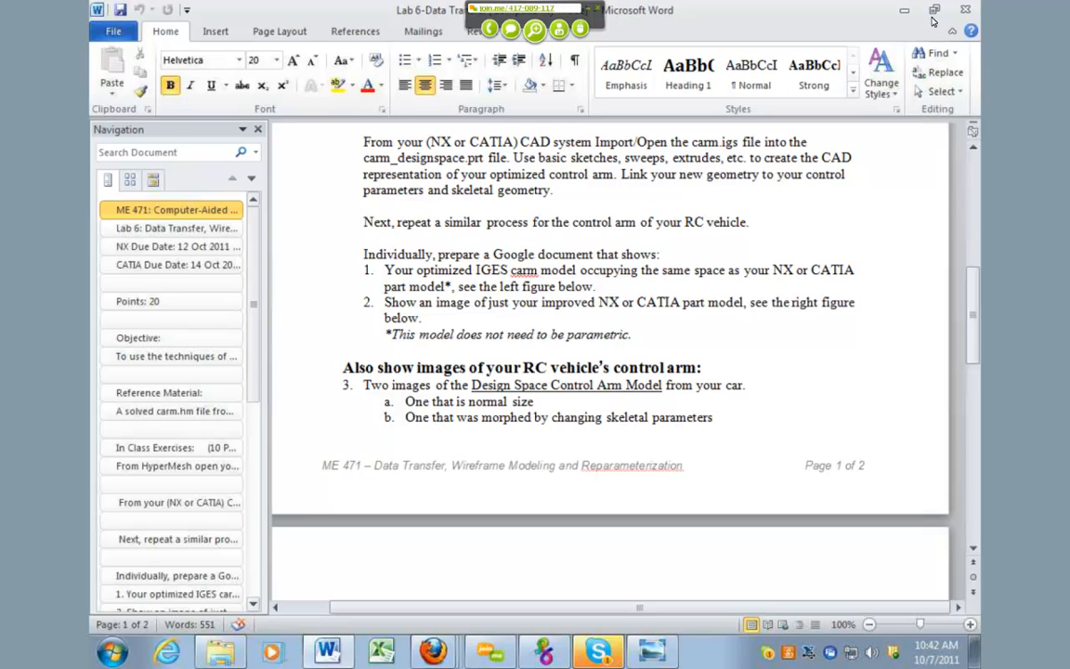
left_click(902, 10)
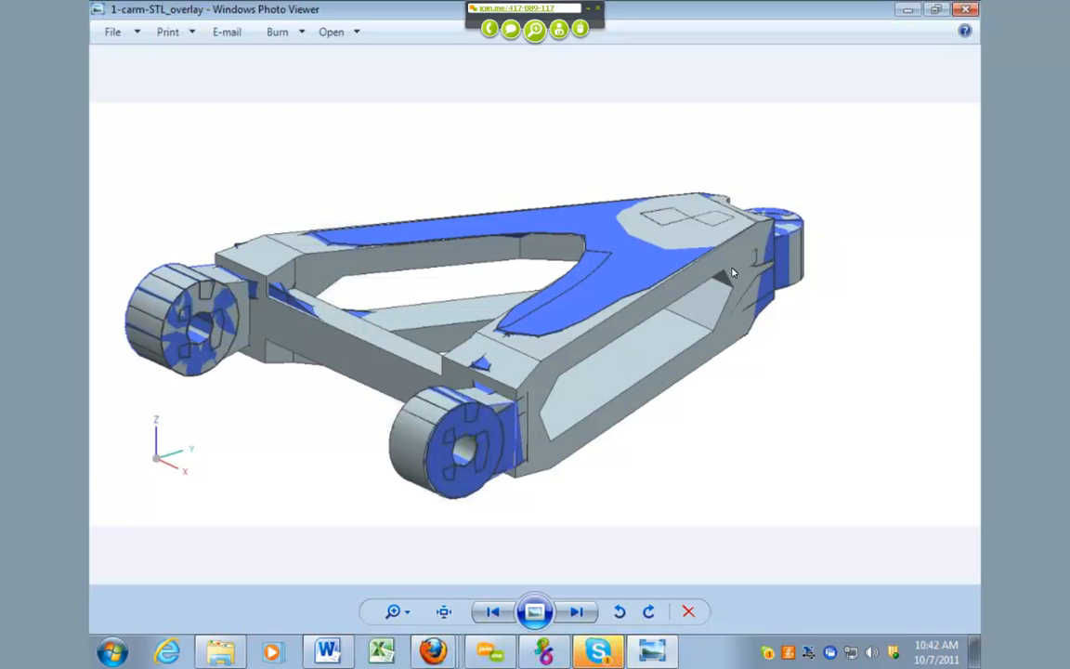
Step: View the example images 2-carm, 3a, 3b and 4 - Optimization 60, comparing the normal and morphed design space arms
left_click(576, 611)
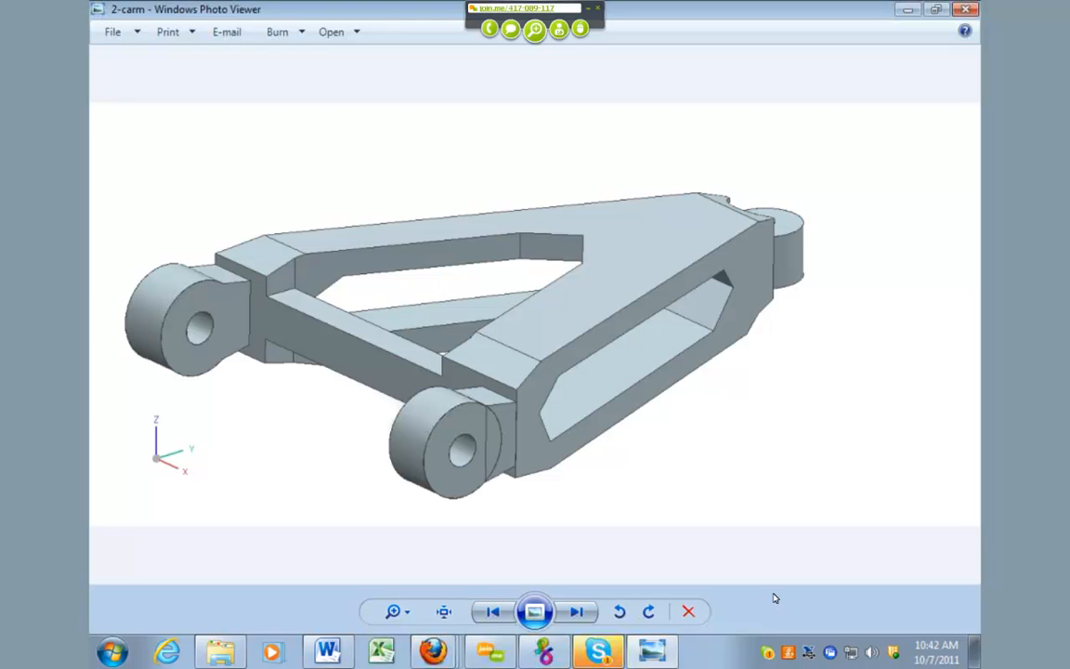
left_click(586, 619)
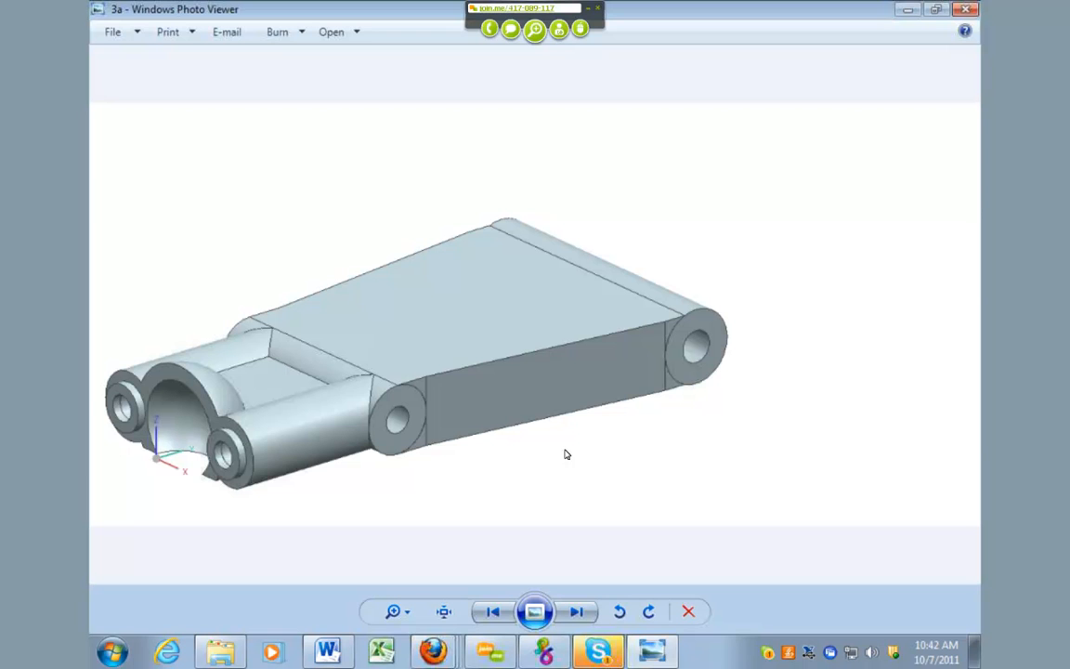
left_click(578, 615)
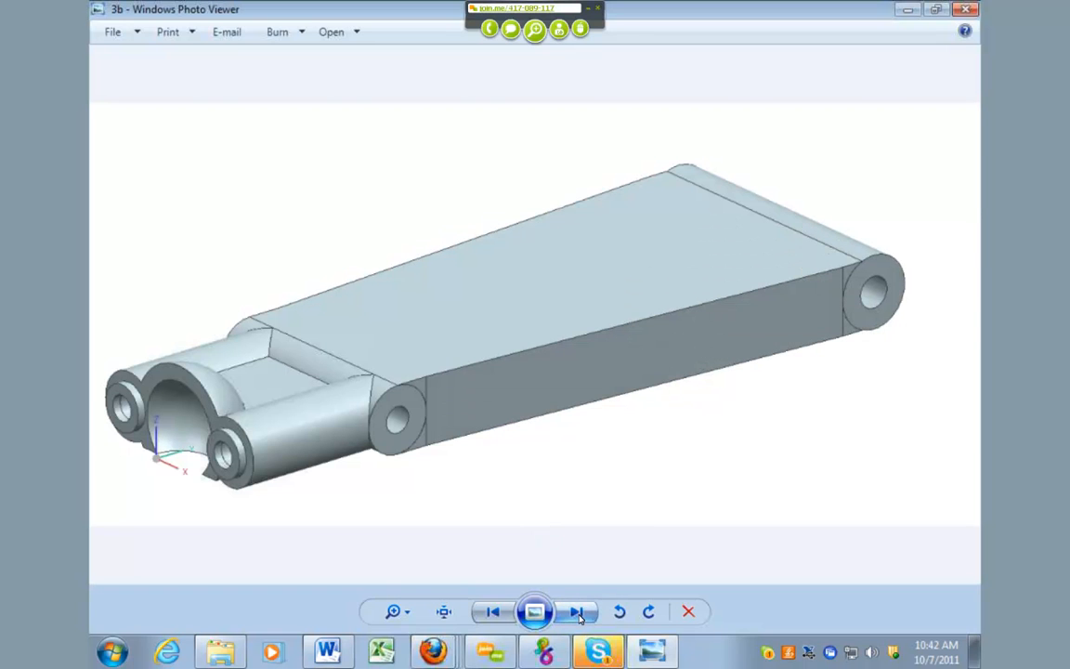
left_click(486, 615)
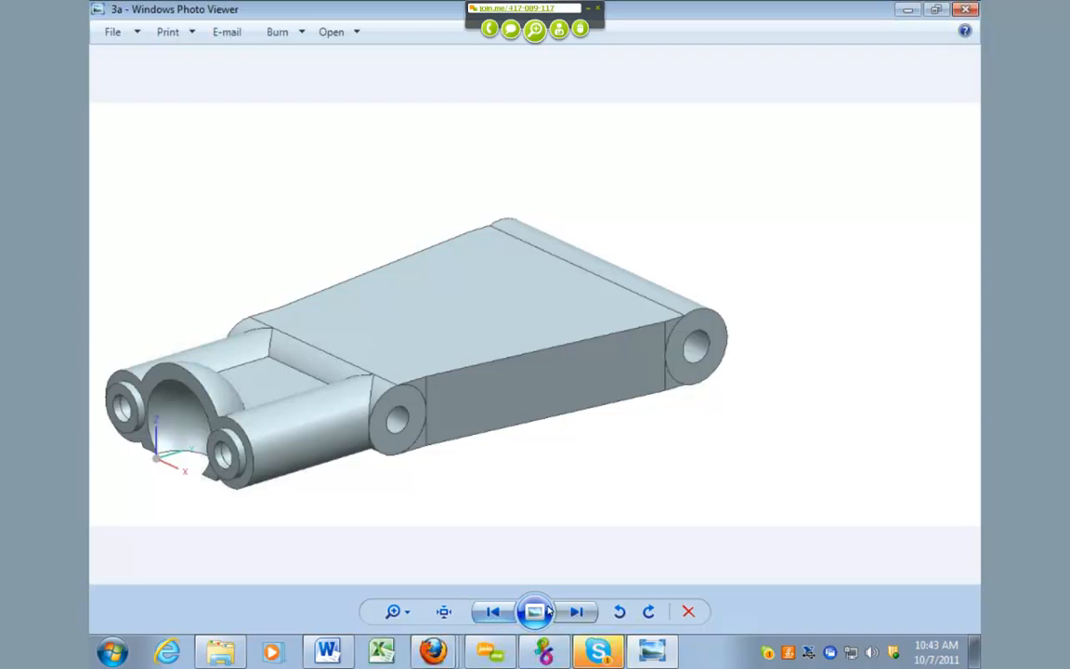
left_click(577, 612)
left_click(577, 612)
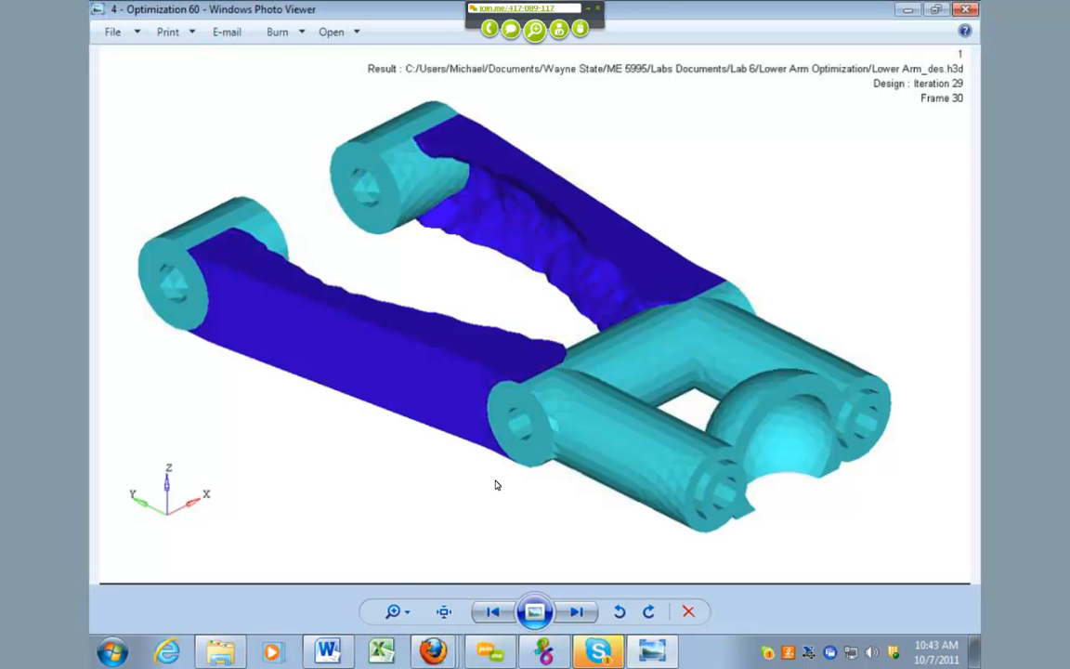
Step: View the NX Model and Optistruct Overlay image and compare final arm images 6a and 6b
left_click(587, 611)
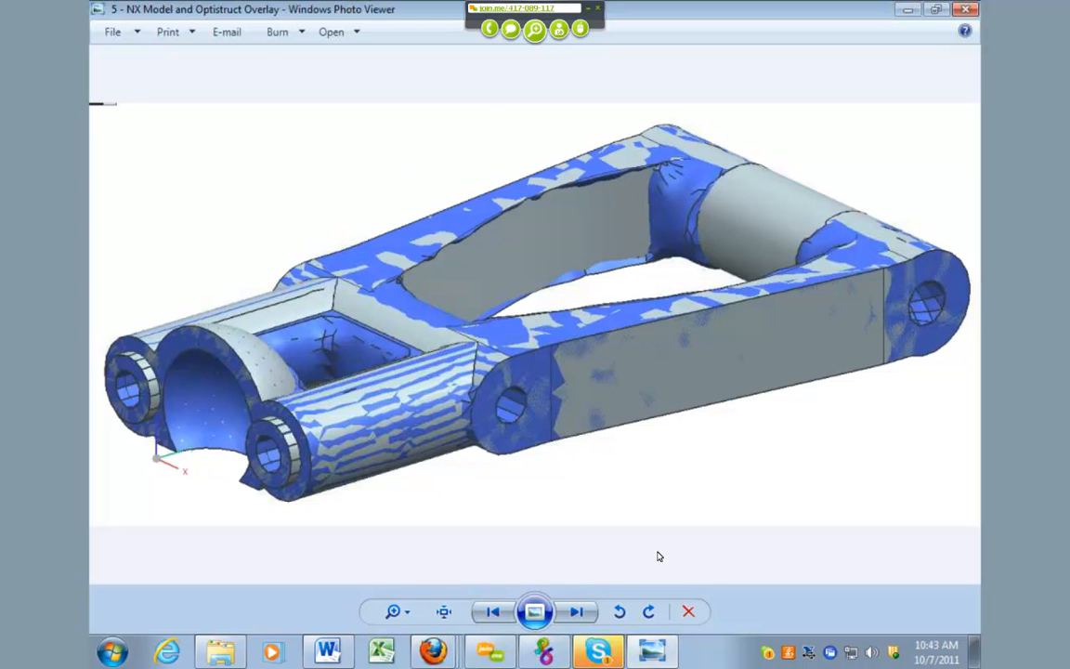
left_click(577, 611)
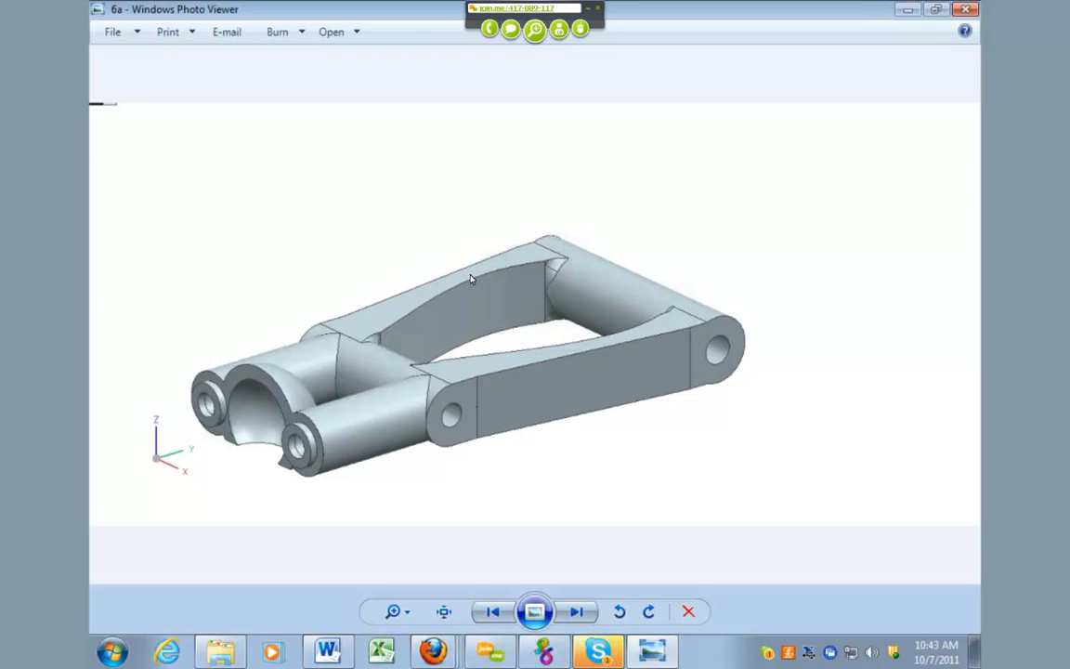
left_click(576, 613)
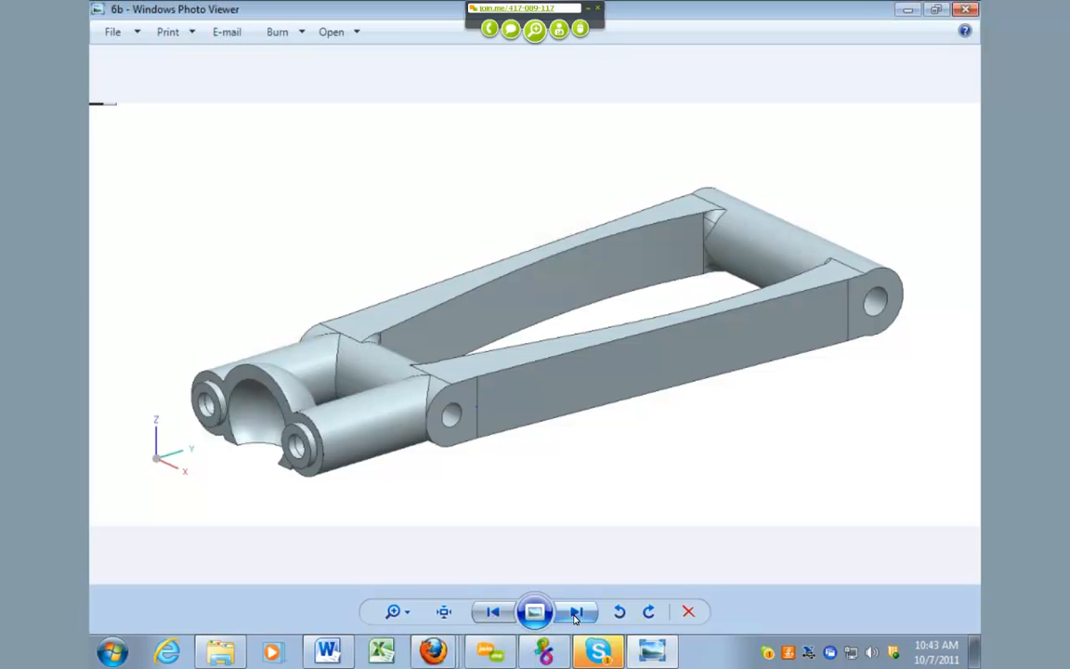
left_click(493, 612)
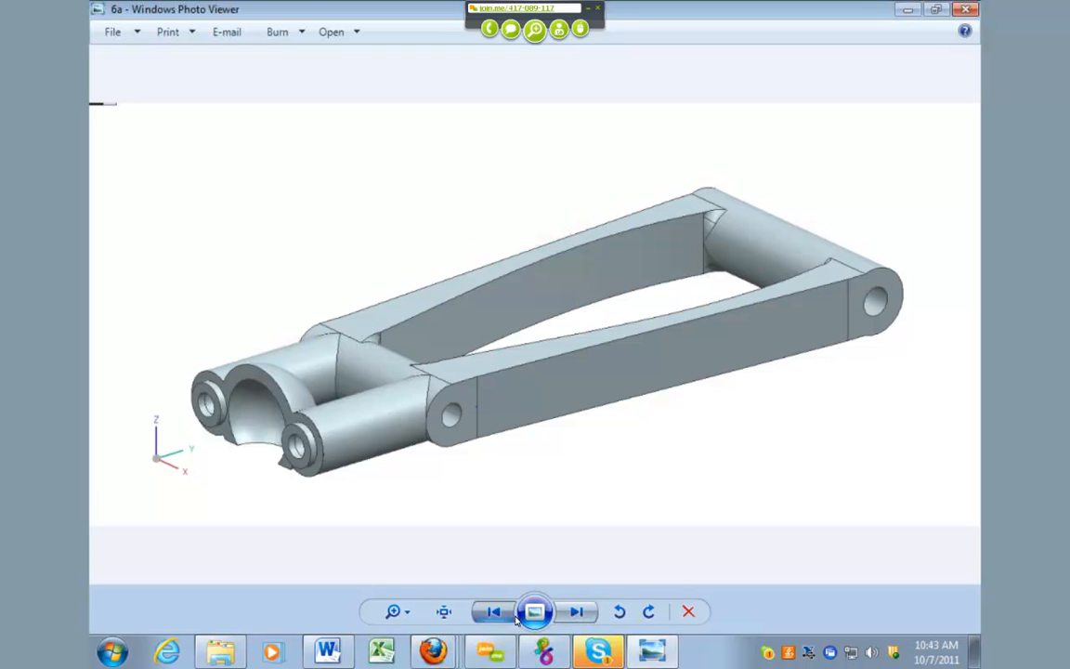
left_click(577, 612)
left_click(577, 611)
left_click(492, 612)
Step: Return to the carm model in CATIA and cancel the Multi-Sections Solid definition
left_click(908, 10)
left_click(855, 112)
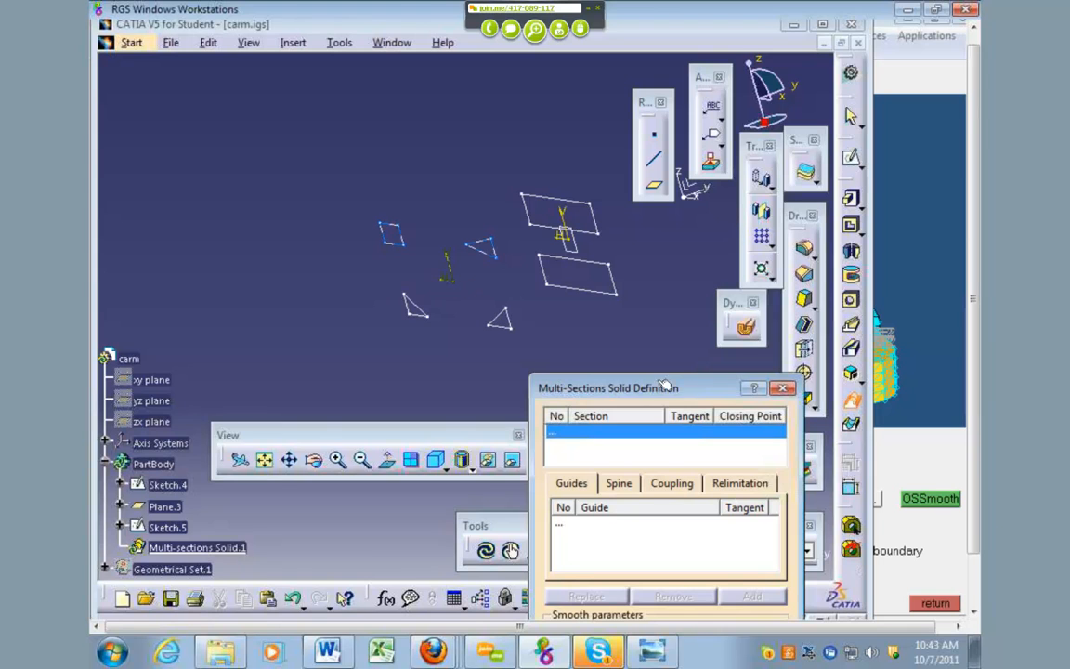
left_click(785, 388)
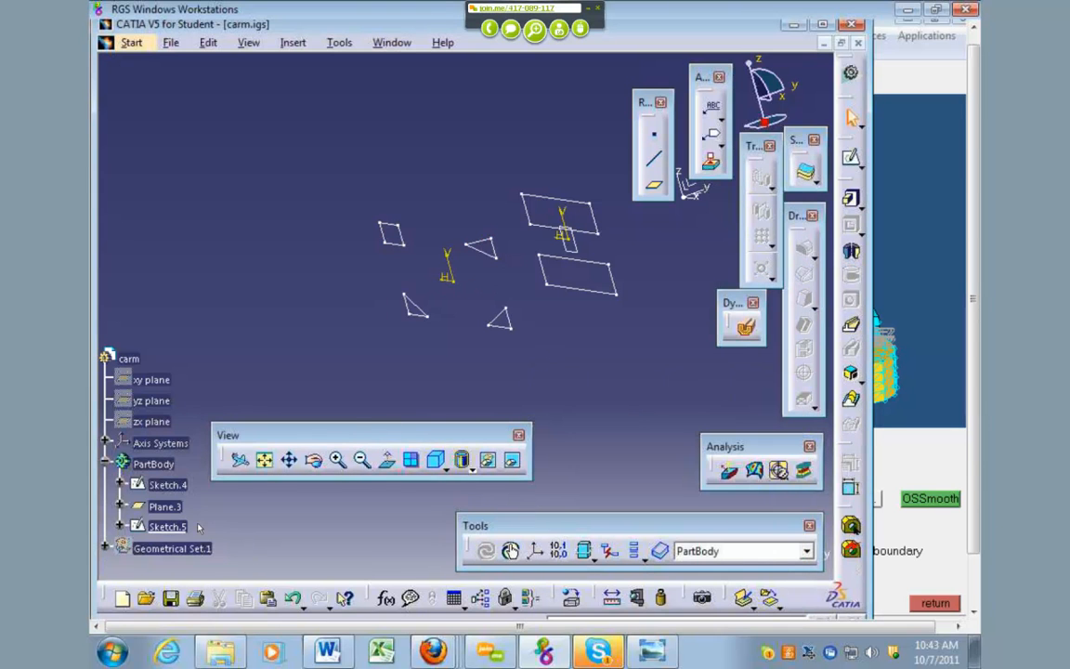
Step: Show Geometrical Set.1 so the imported control arm mesh is displayed with the sketches
right_click(172, 549)
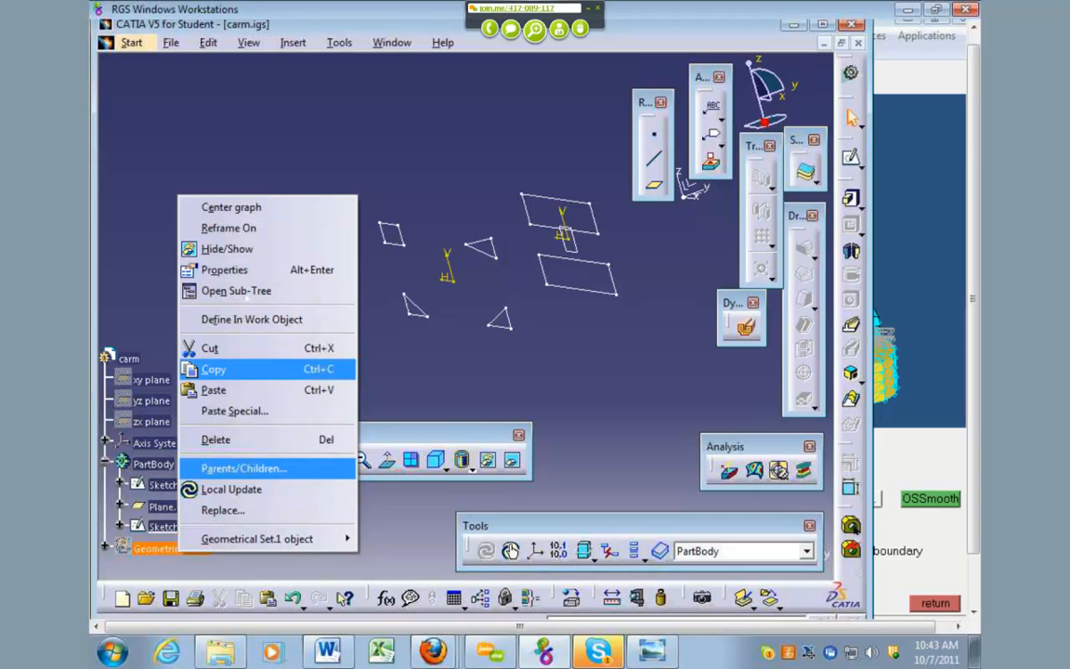
left_click(227, 249)
middle_click_drag(516, 402, 542, 338)
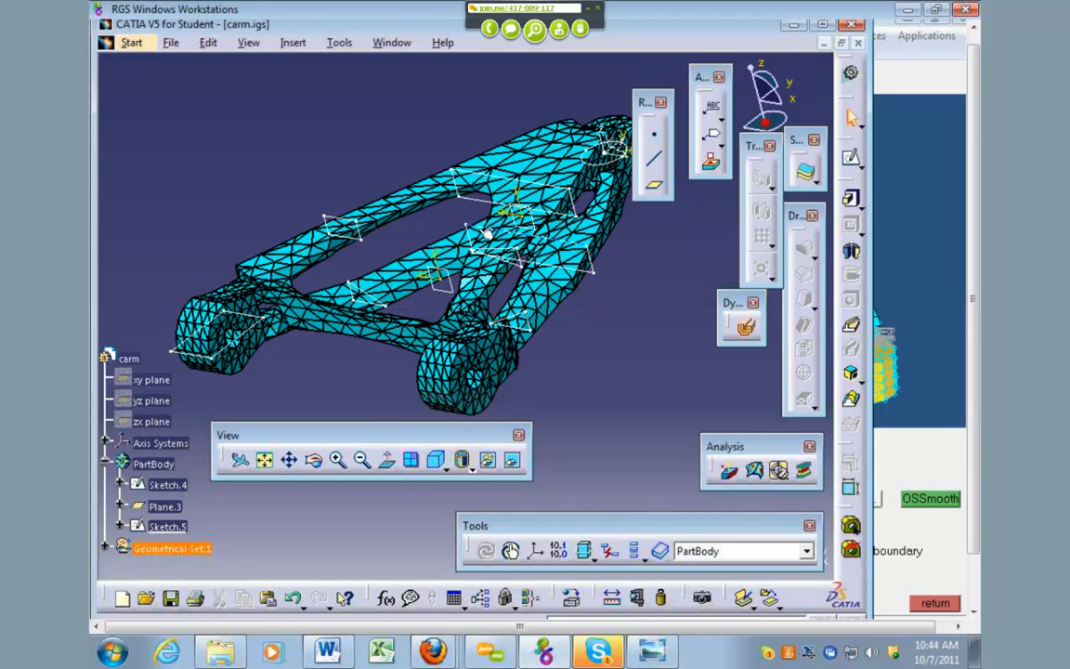
Step: Open Sketch.5, examine its rectangular profiles against the control arm mesh, and exit the sketch
double_click(167, 526)
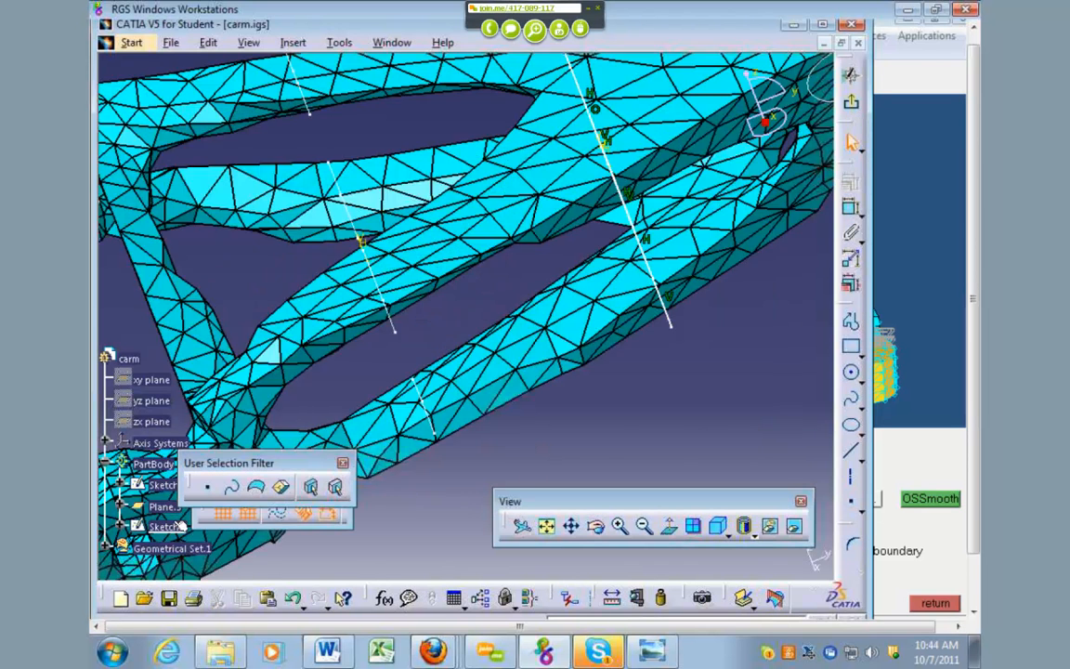
mouse_move(354, 284)
middle_mouse_down()
mouse_move(242, 370)
mouse_move(353, 204)
mouse_move(378, 201)
middle_mouse_up()
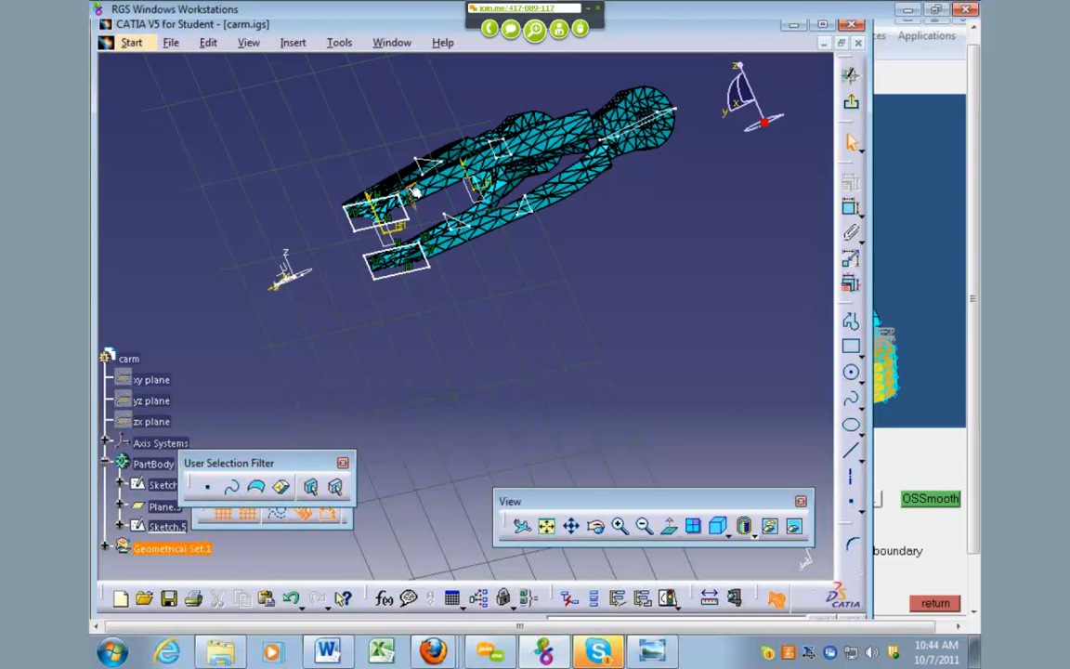
middle_click_drag(406, 292, 344, 121)
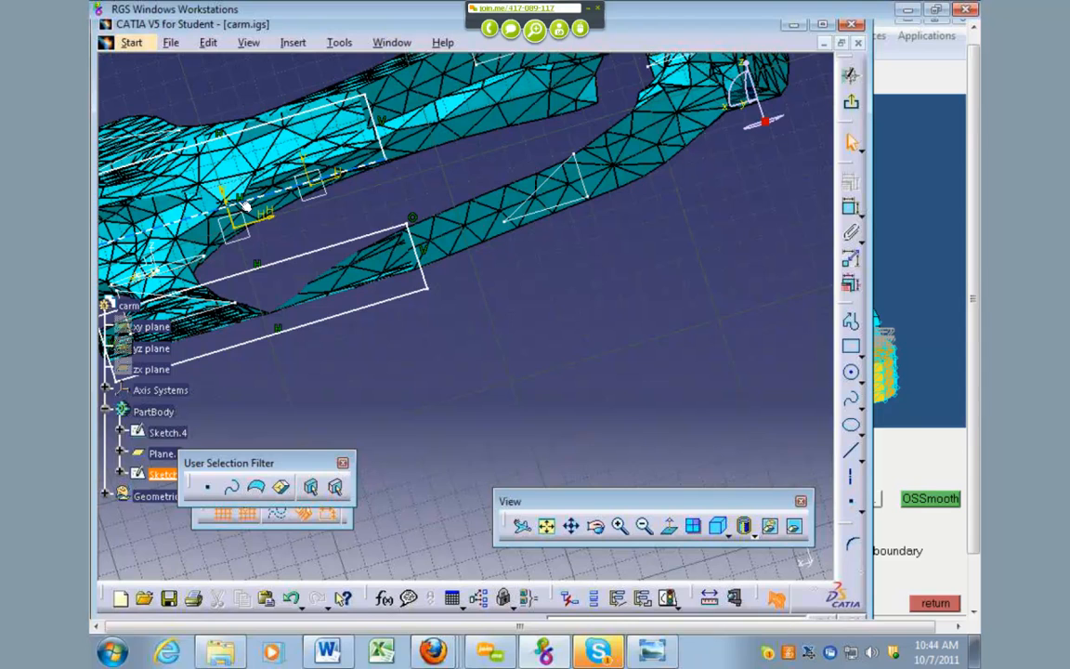
middle_click_drag(334, 219, 755, 134)
left_click(851, 101)
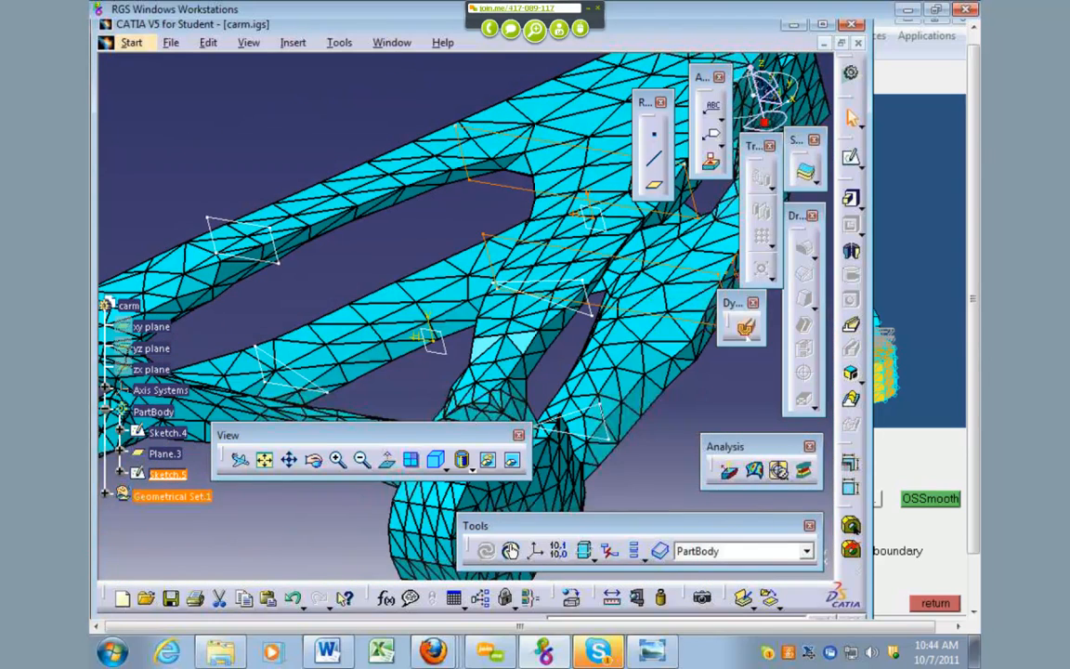
Step: Cut the control arm mesh with Dynamic Sectioning and inspect the sectioned arms against the sketch profiles from several angles
mouse_move(399, 289)
middle_mouse_down()
mouse_move(425, 258)
mouse_move(411, 256)
mouse_move(485, 241)
middle_mouse_up()
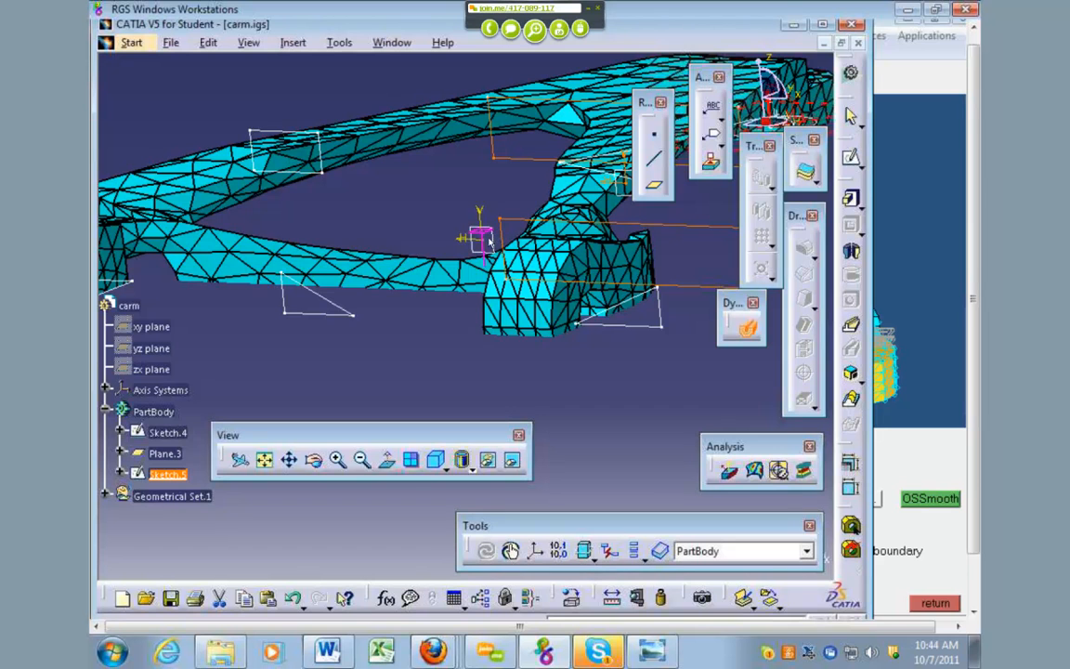
middle_click_drag(492, 366, 528, 471)
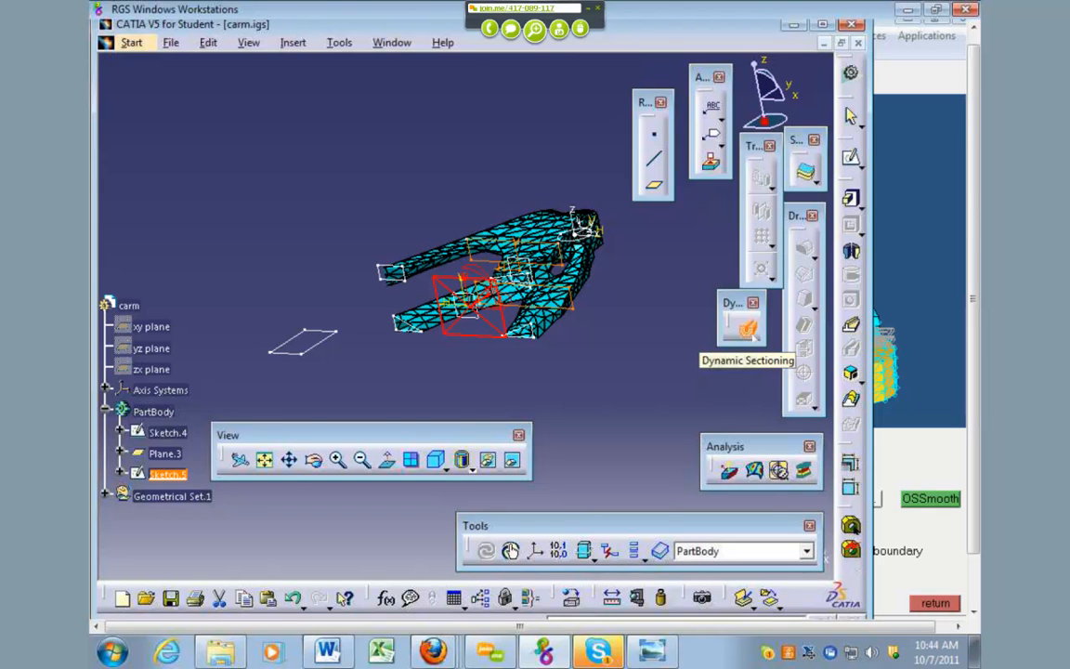
middle_click_drag(614, 328, 539, 356)
middle_click_drag(406, 380, 527, 395)
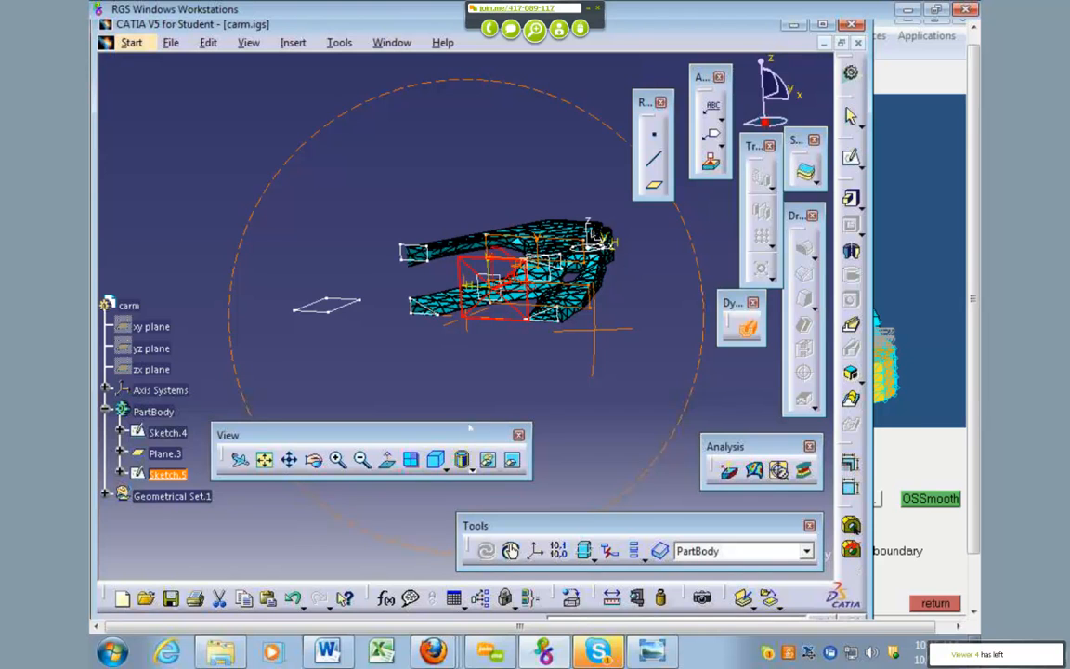
middle_click_drag(469, 428, 443, 333)
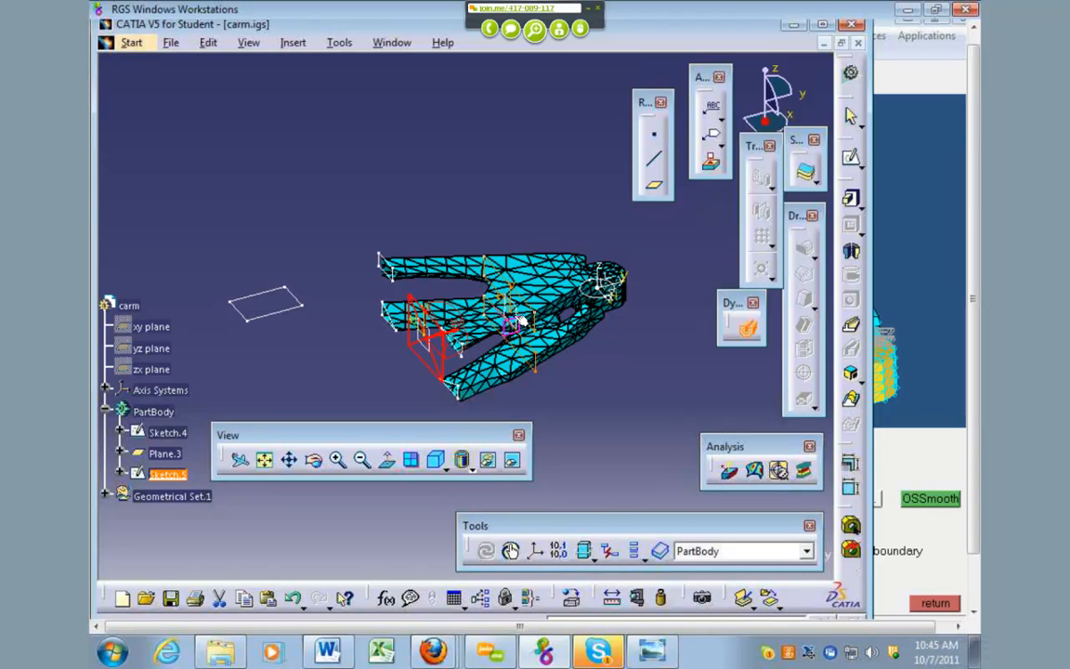
middle_click_drag(494, 374, 581, 121)
middle_click_drag(683, 159, 562, 230)
Step: Reposition the section plane along the control arm, examine the cut against the sketch profiles, and turn off Dynamic Sectioning
left_click_drag(526, 256, 338, 315)
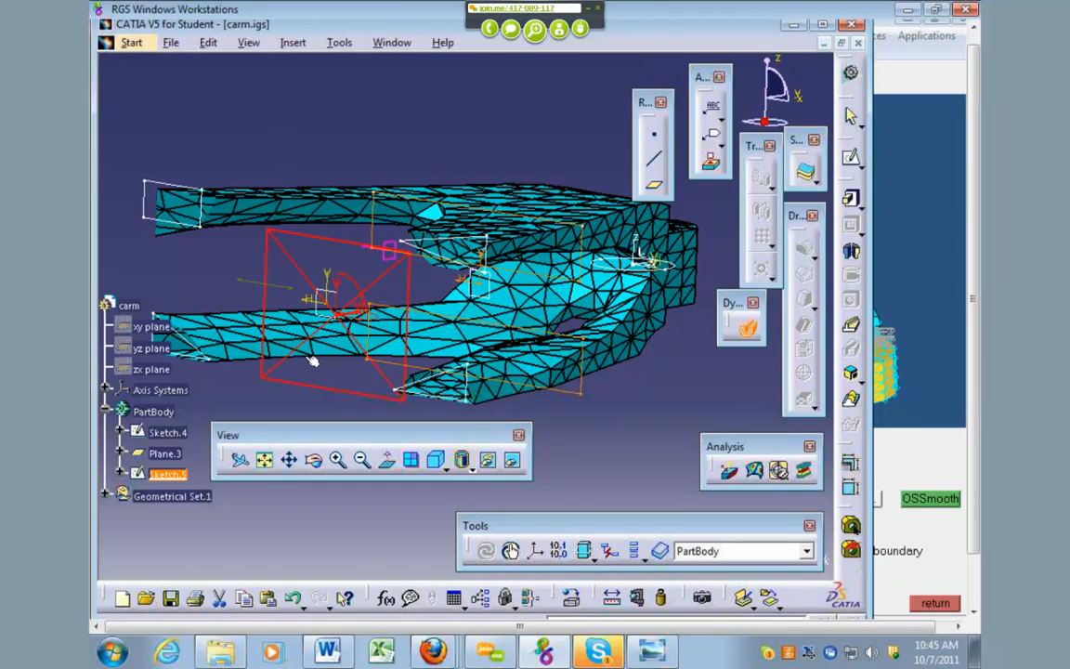
middle_click_drag(291, 381, 366, 382)
middle_click_drag(480, 306, 464, 342)
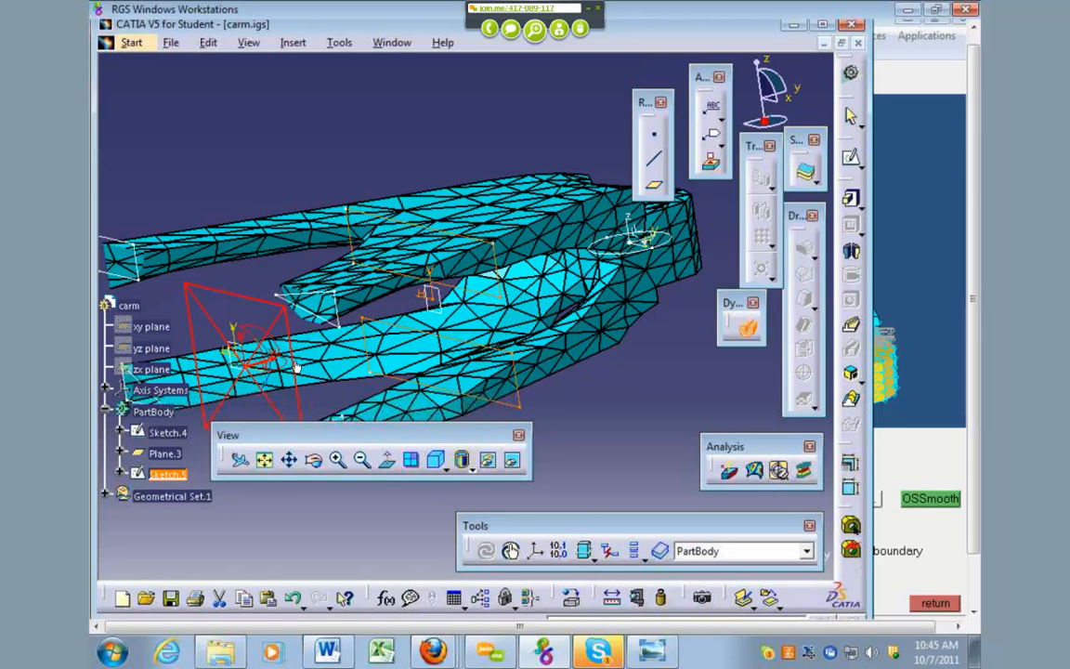
middle_click_drag(420, 294, 461, 279)
left_click(751, 333)
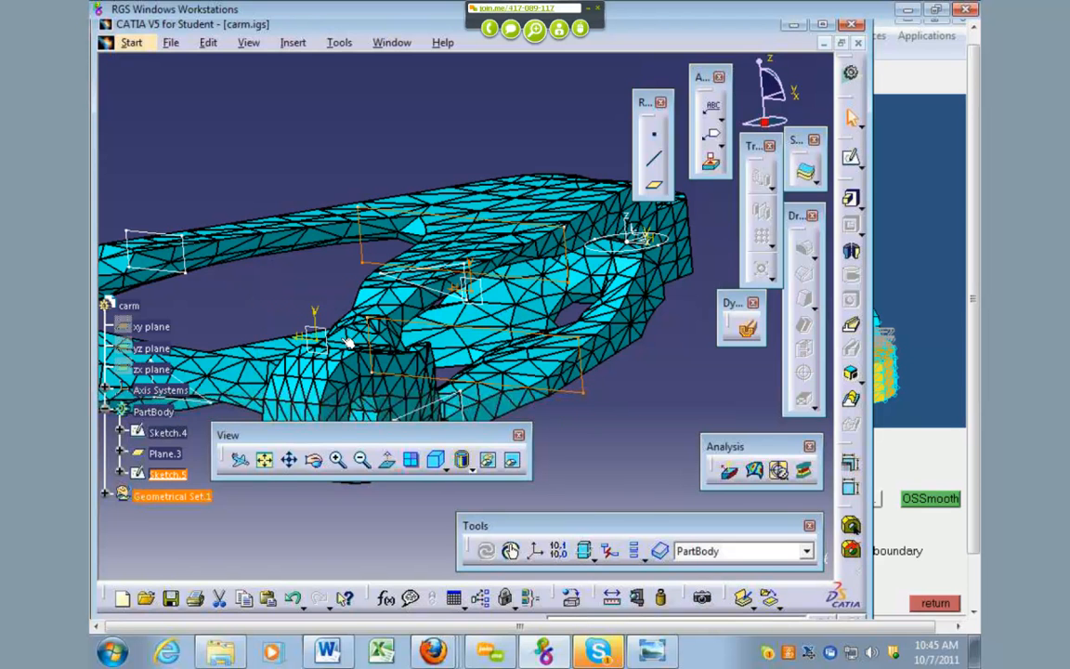
middle_click_drag(316, 300, 363, 279)
left_click(853, 158)
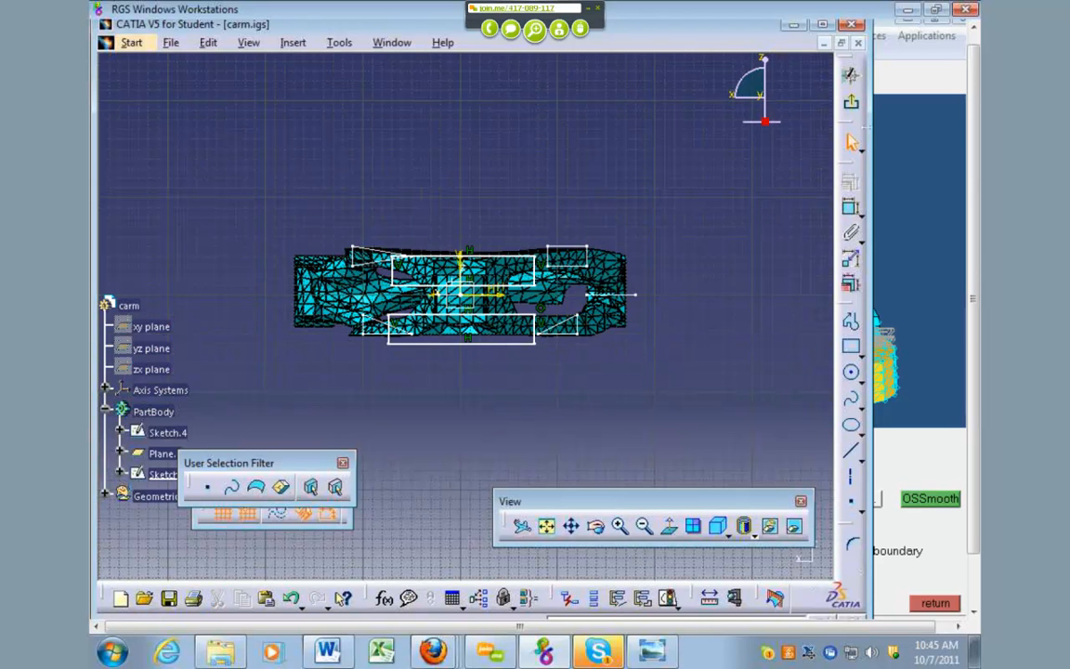
left_click(851, 103)
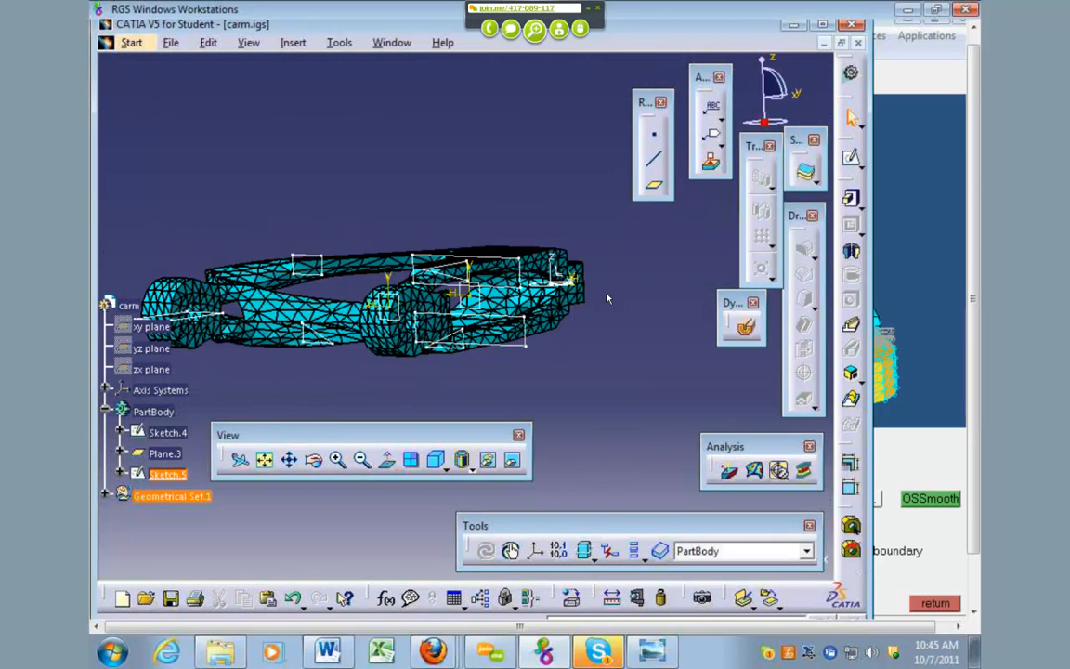
Step: Start a sketch on the xy plane and draw a line from the control arm's tip along one arm to H -130 mm
middle_click_drag(607, 295, 608, 302)
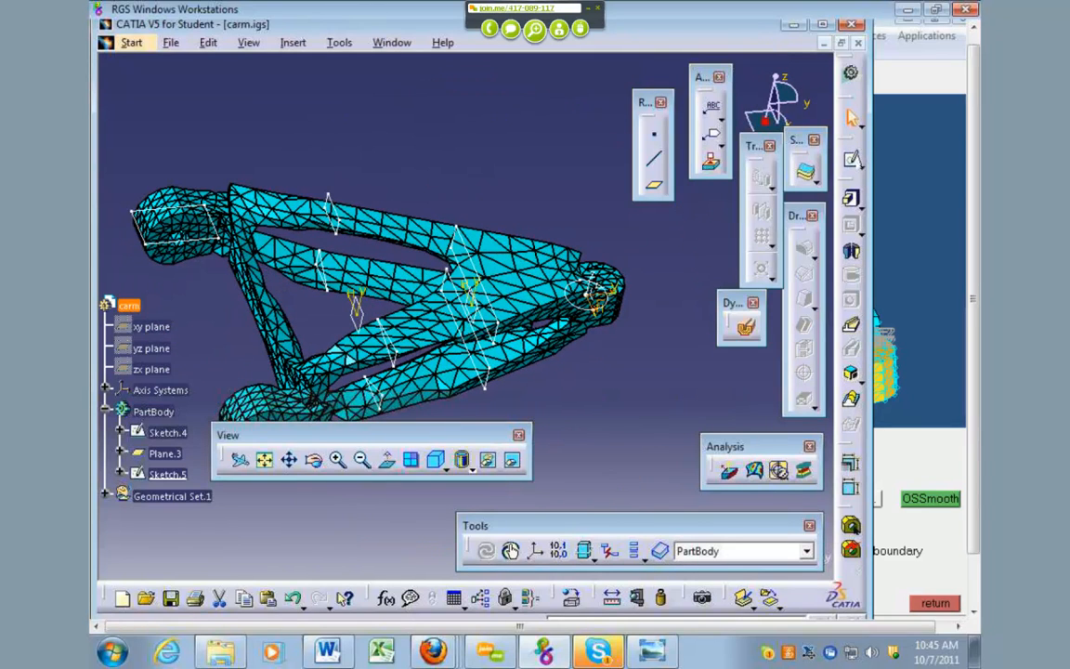
left_click(608, 304)
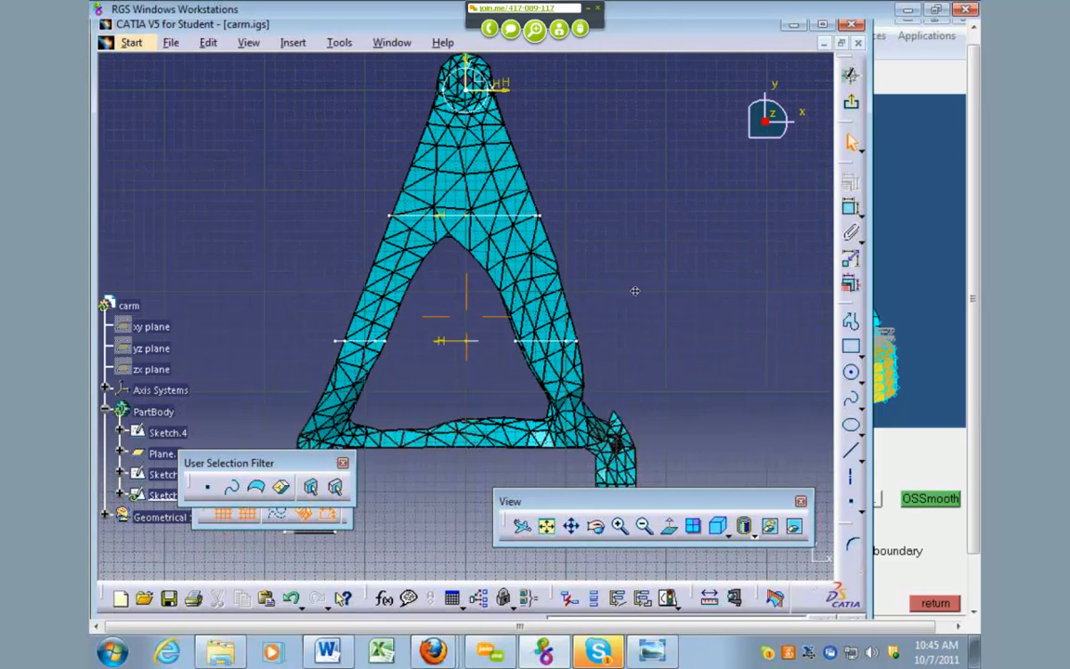
left_click(853, 453)
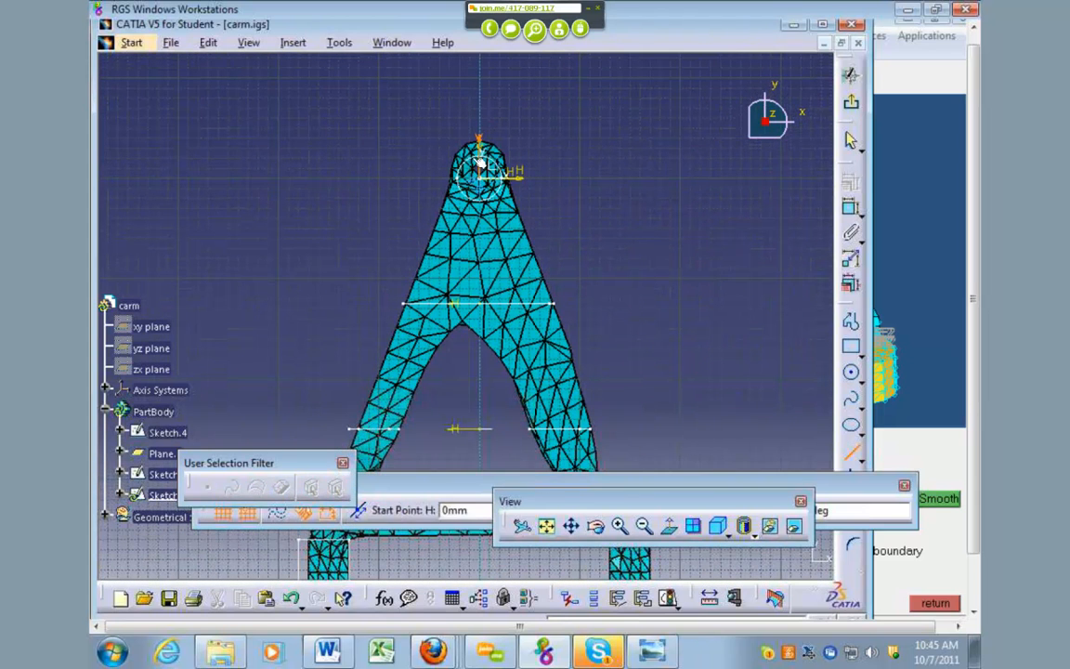
left_click(481, 137)
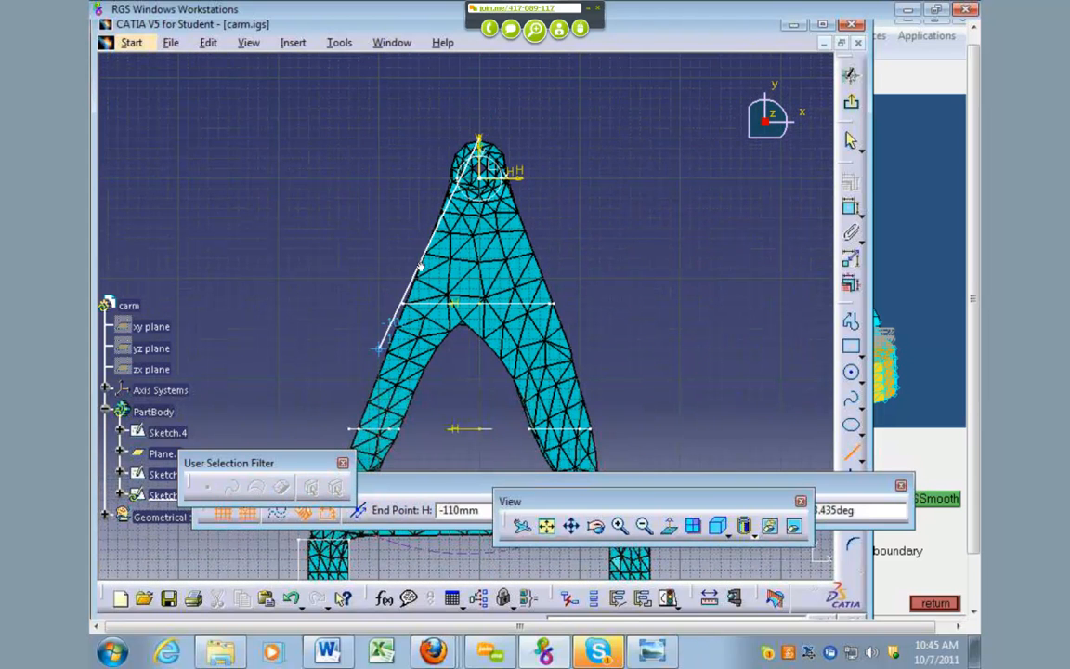
middle_click_drag(374, 357, 410, 299)
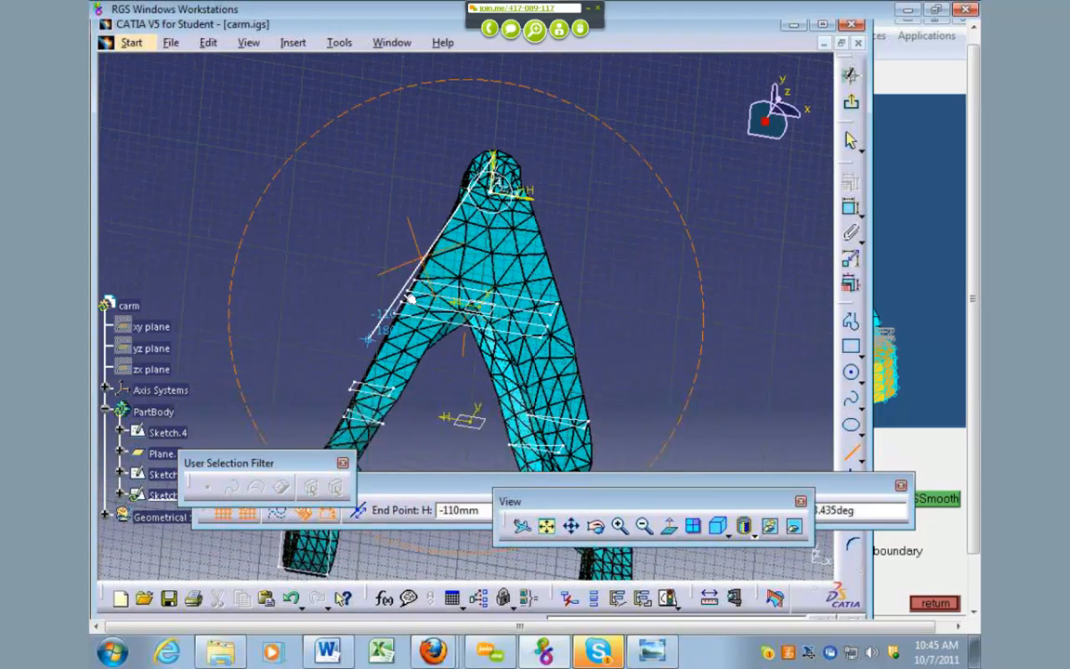
left_click(346, 420)
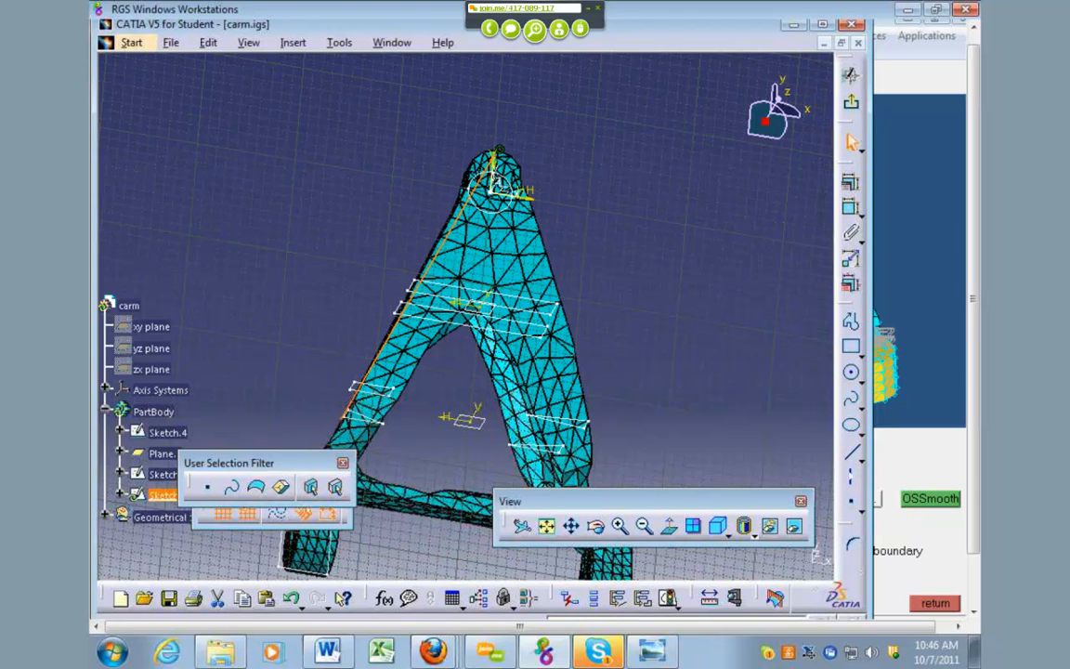
Step: Close the triangle with a line across the arms to H 130 mm and one back to the tip, and exit the sketch
left_click(853, 452)
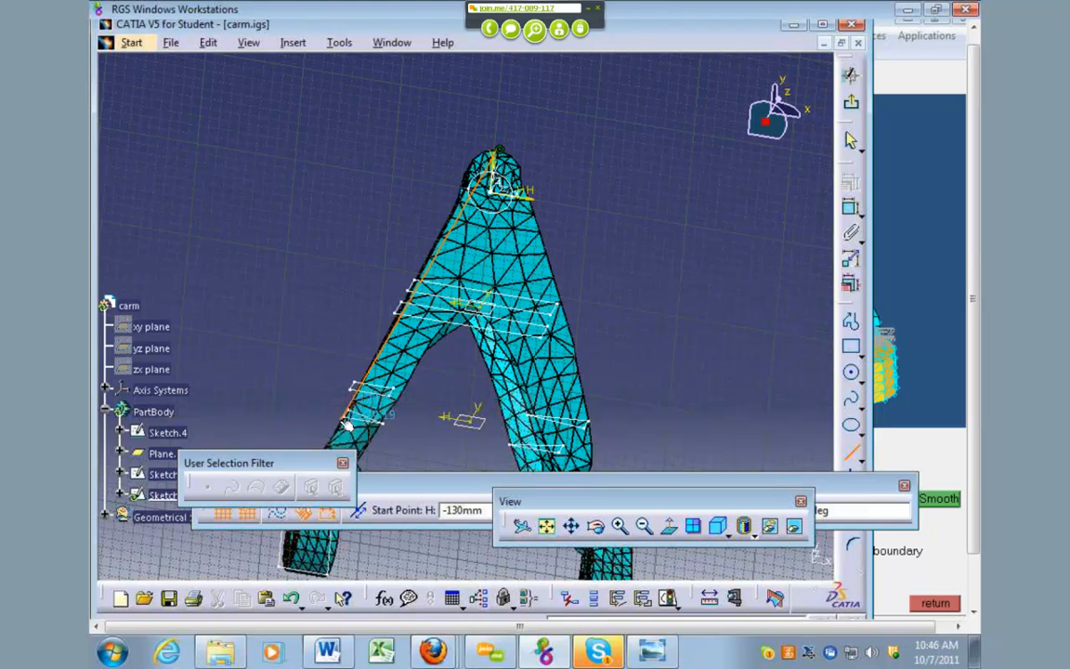
left_click(345, 420)
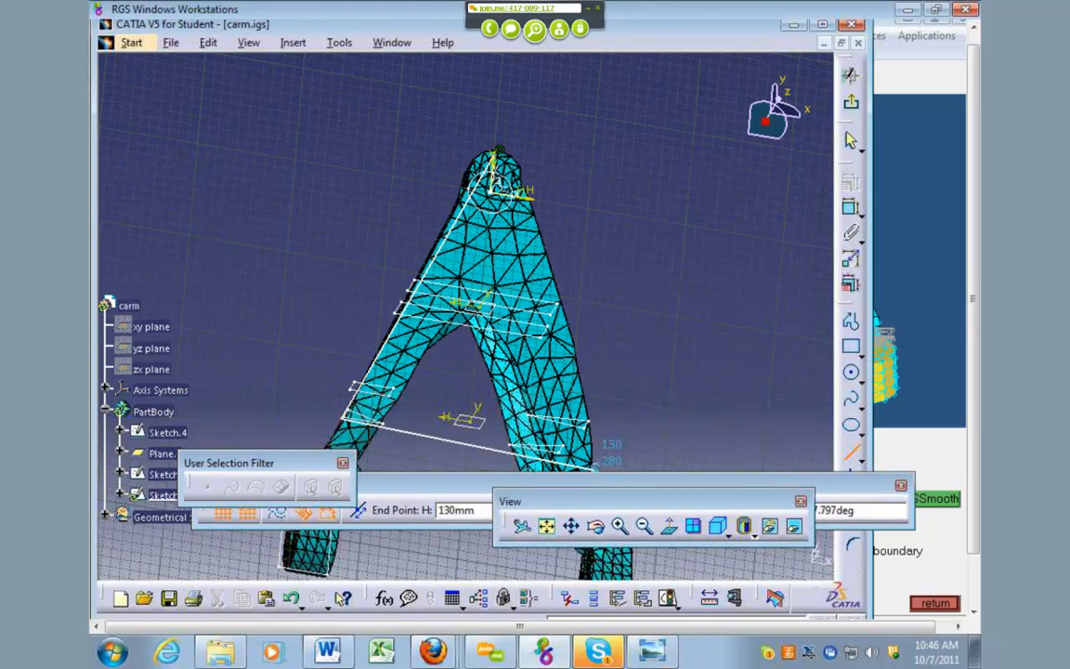
left_click(599, 470)
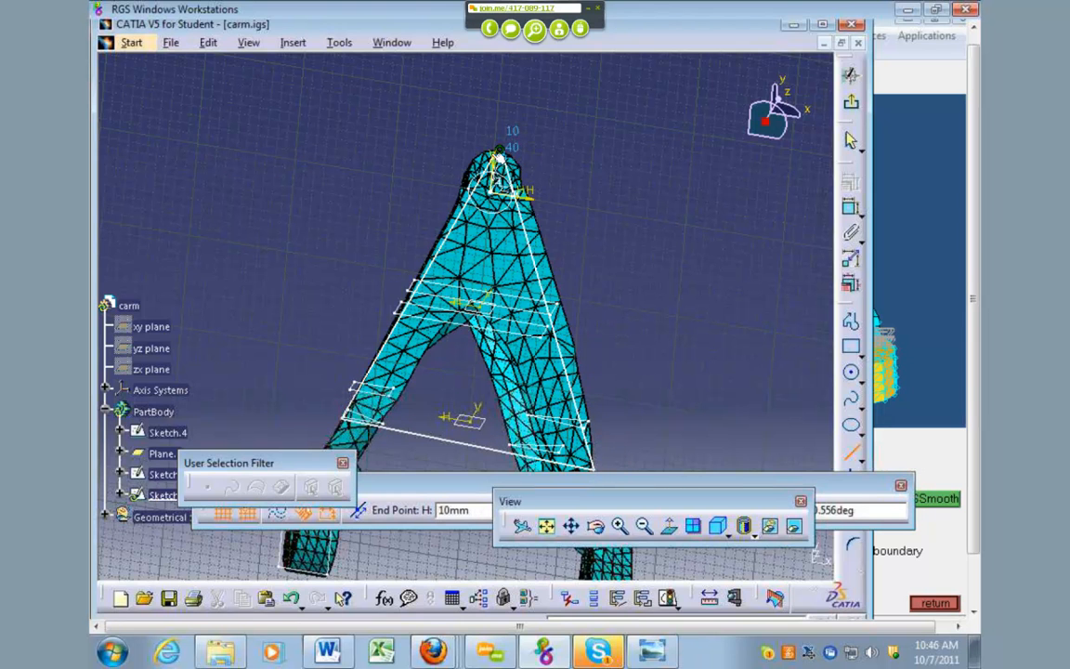
left_click(493, 152)
left_click(851, 103)
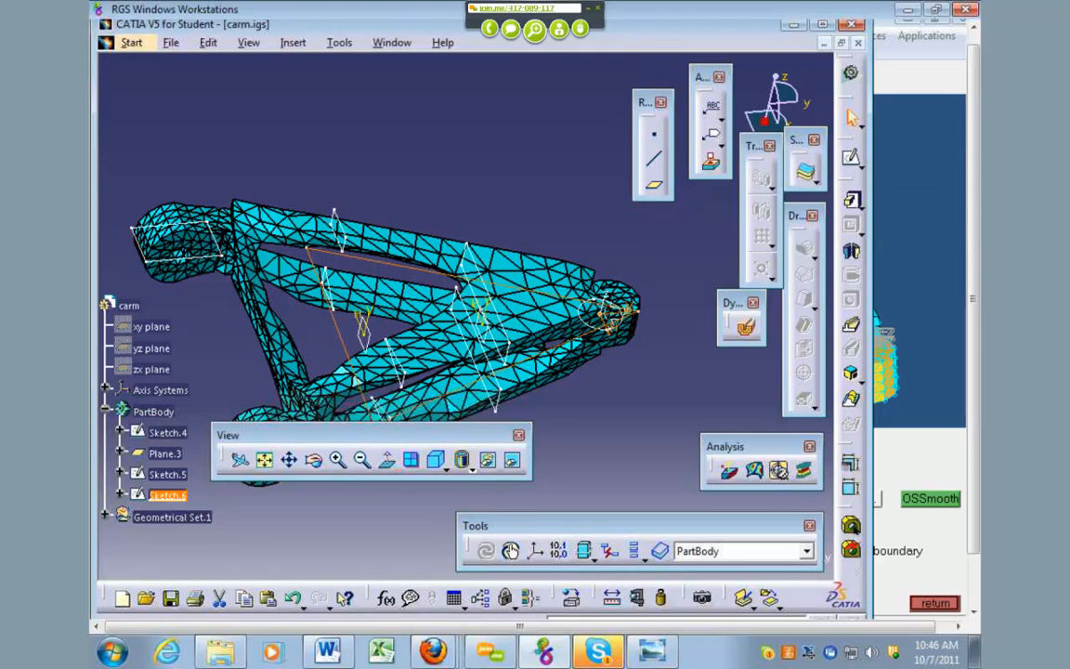
Step: Start a Pad from the triangular sketch, reversed and with a 20 mm second limit, and preview it
left_click(861, 206)
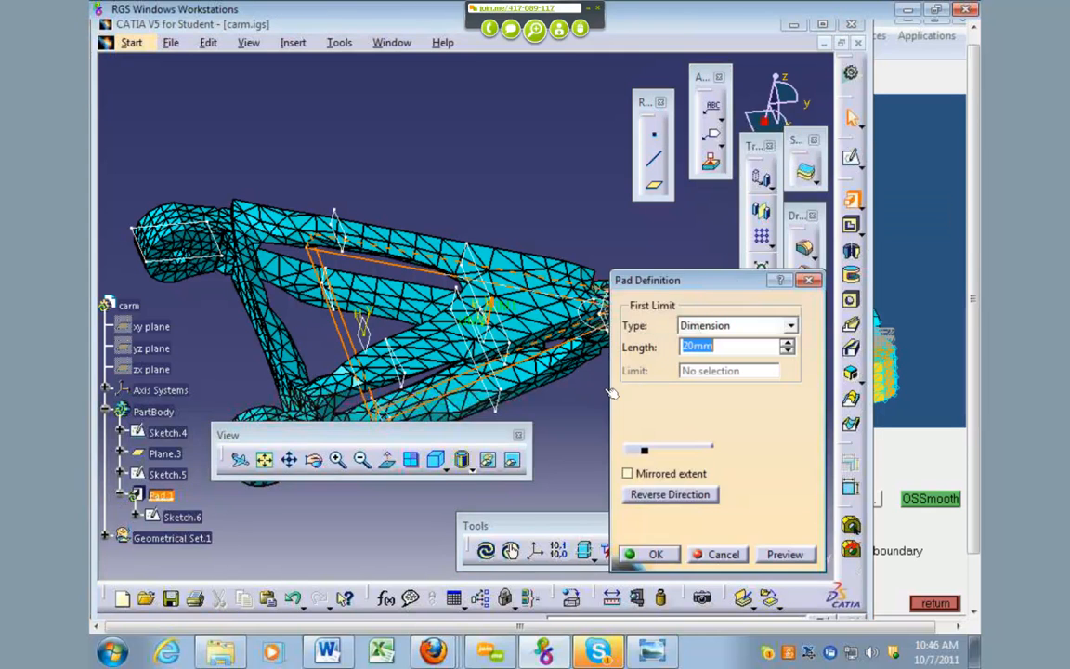
middle_click_drag(561, 277, 567, 212)
left_click_drag(691, 345, 656, 329)
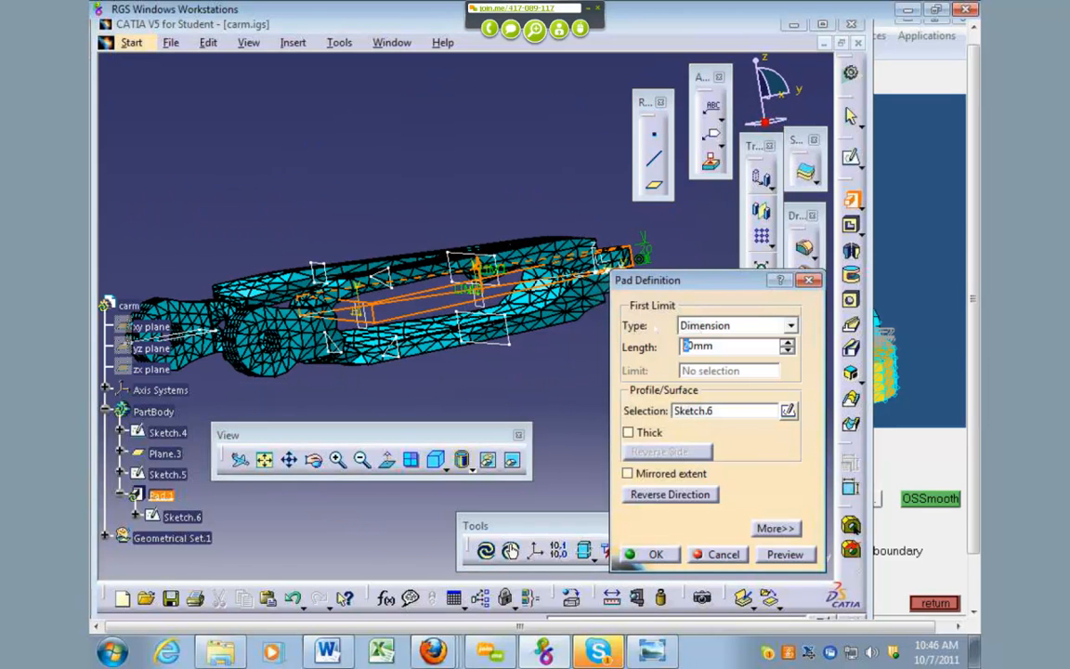
left_click(480, 265)
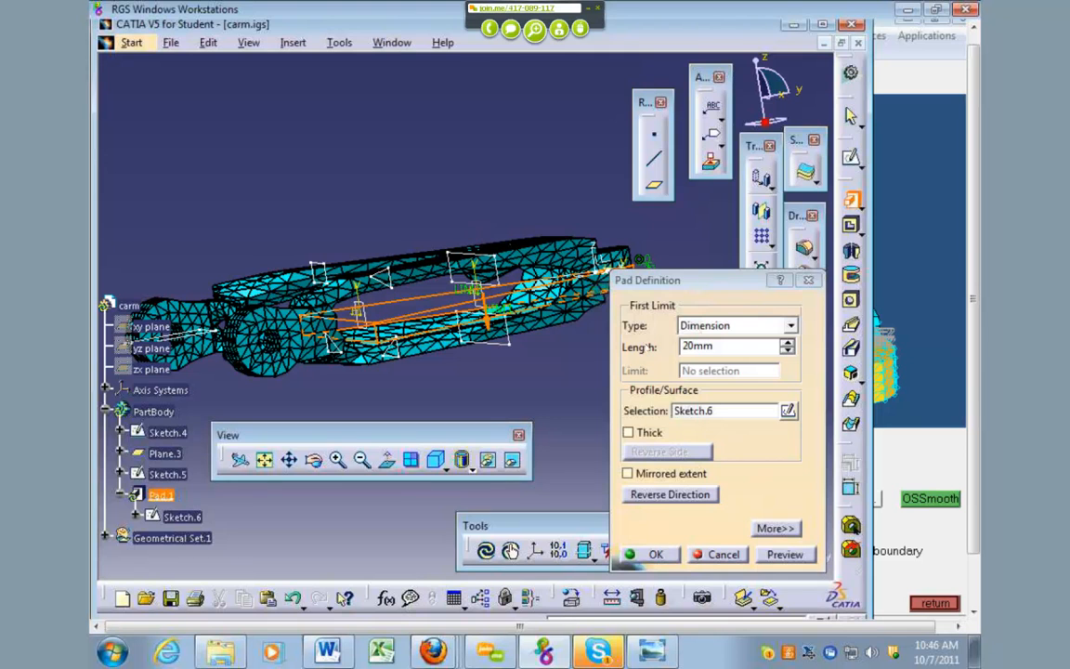
left_click(779, 527)
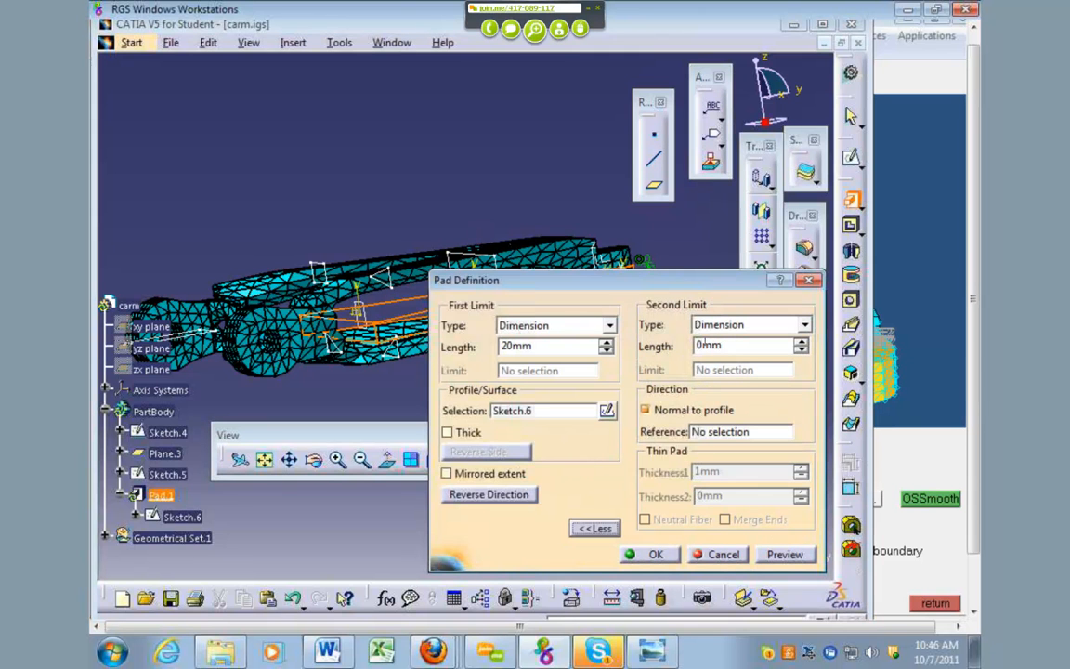
type("20")
left_click(789, 554)
Step: Set both limits of the triangular pad to 40 mm and create it
left_click_drag(662, 286, 697, 356)
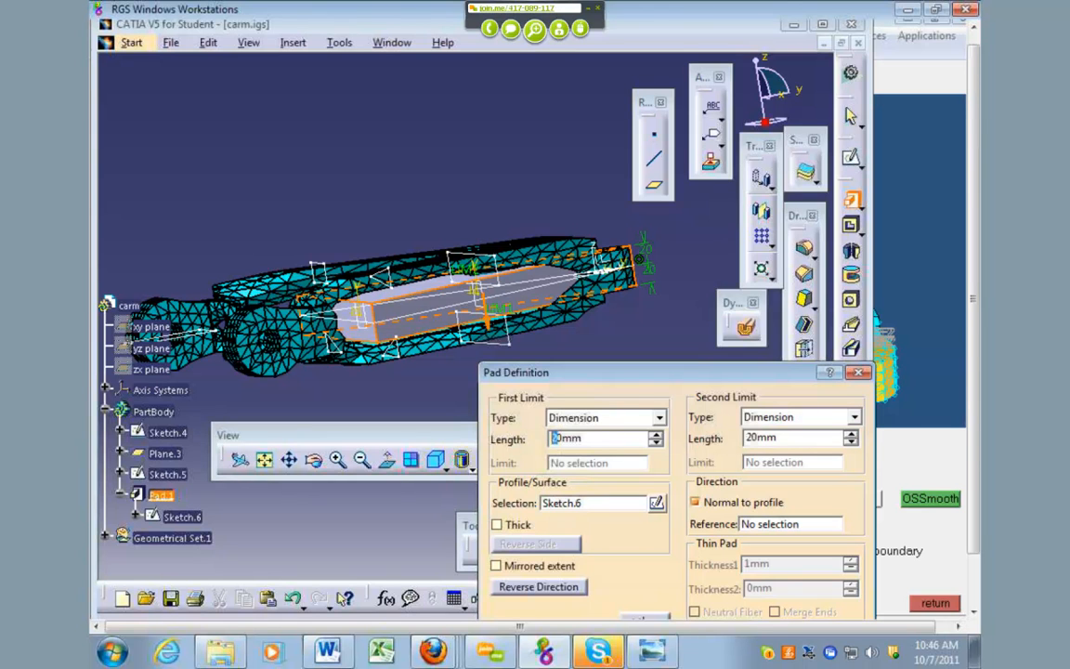
left_click(753, 438)
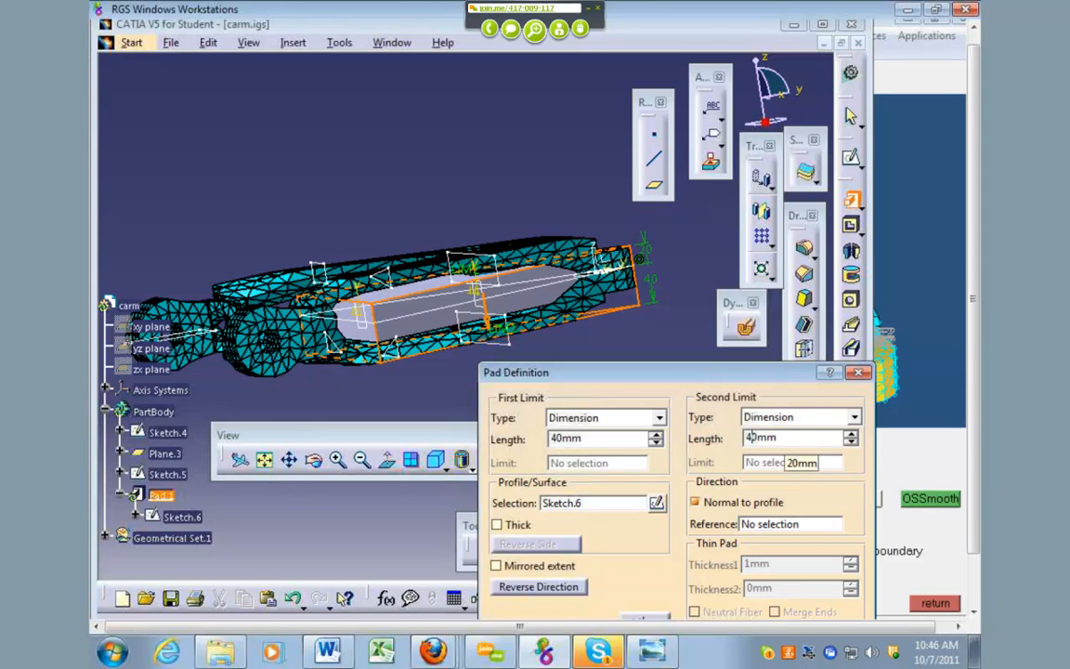
key("Return")
Step: Start a sketch on the yz plane and draw a short vertical line at H -270 mm near the pad's wide end
middle_click_drag(588, 358, 610, 283)
middle_click_drag(378, 307, 385, 245)
middle_click_drag(363, 285, 327, 264)
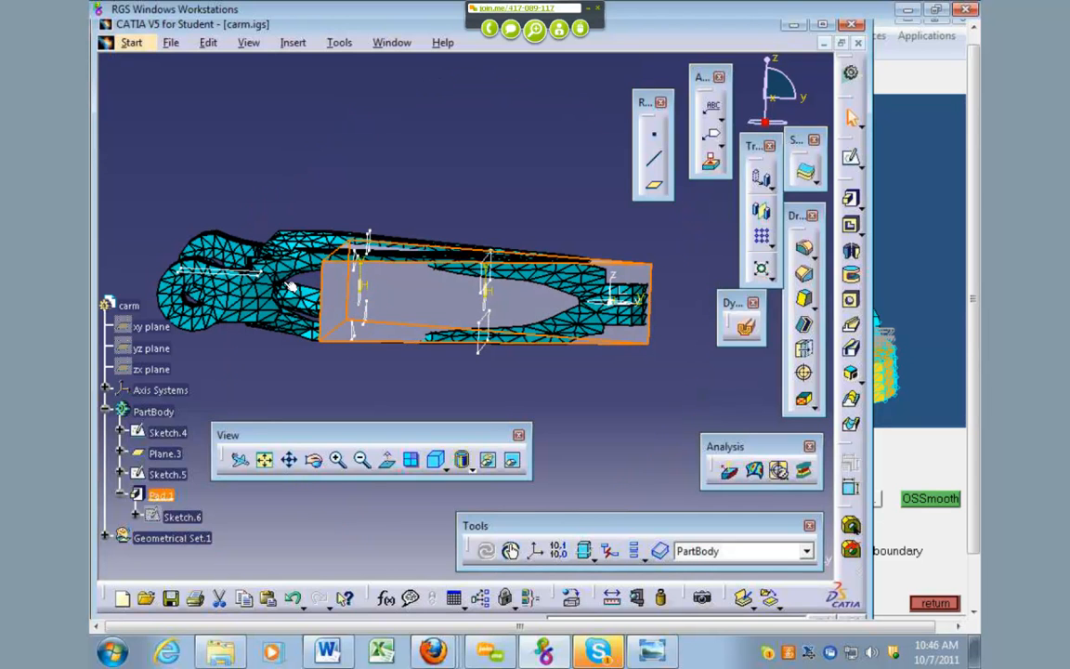
middle_click_drag(497, 370, 625, 301)
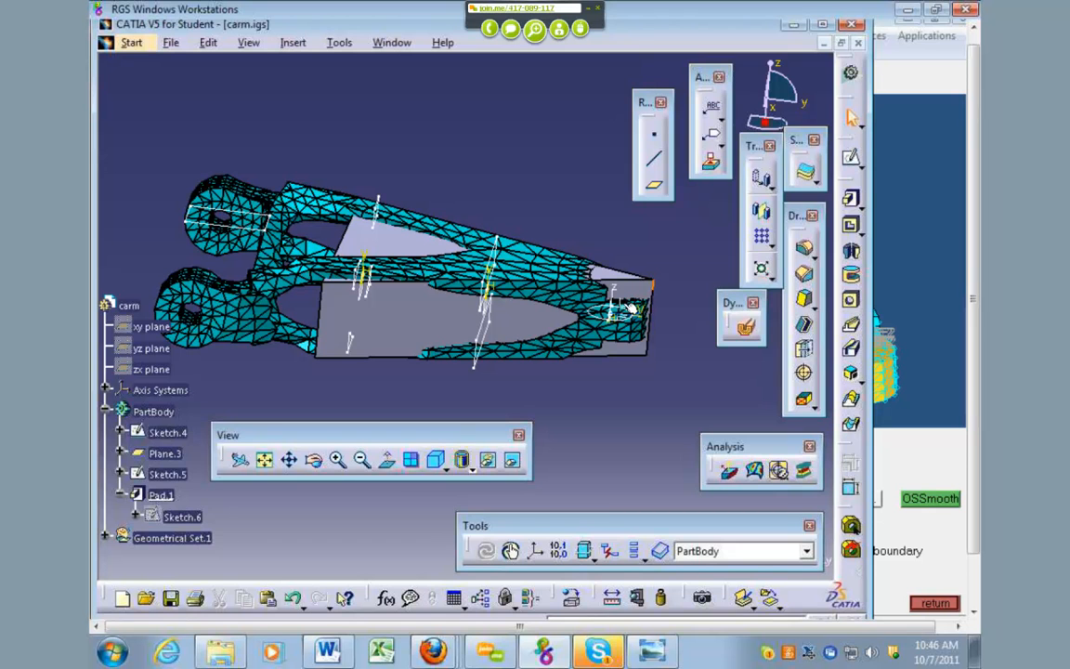
left_click(632, 310)
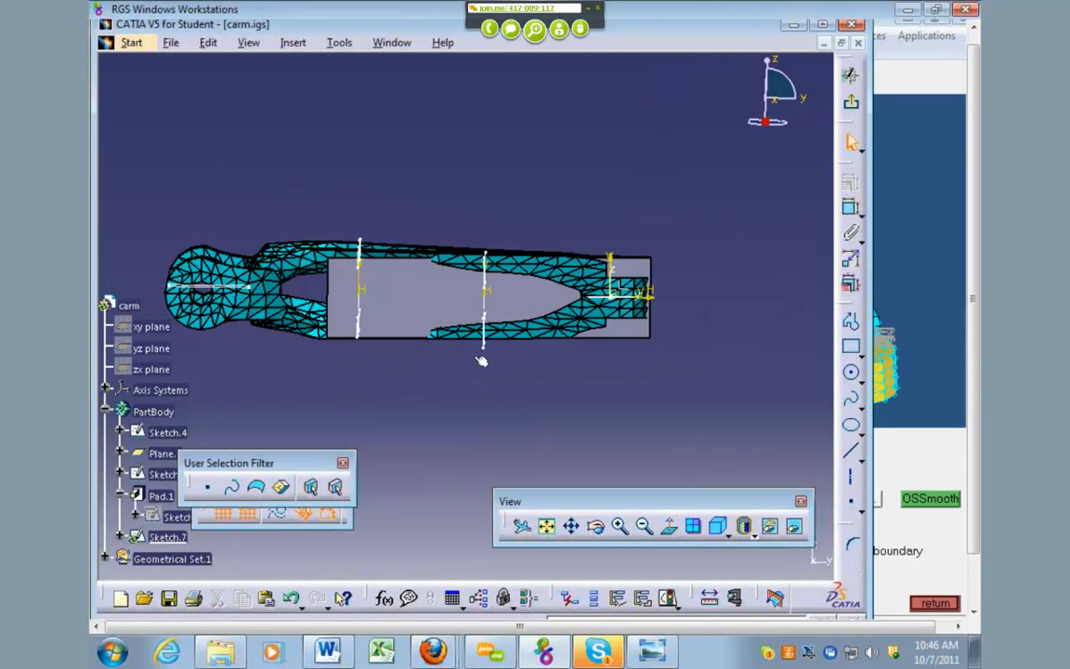
left_click(851, 451)
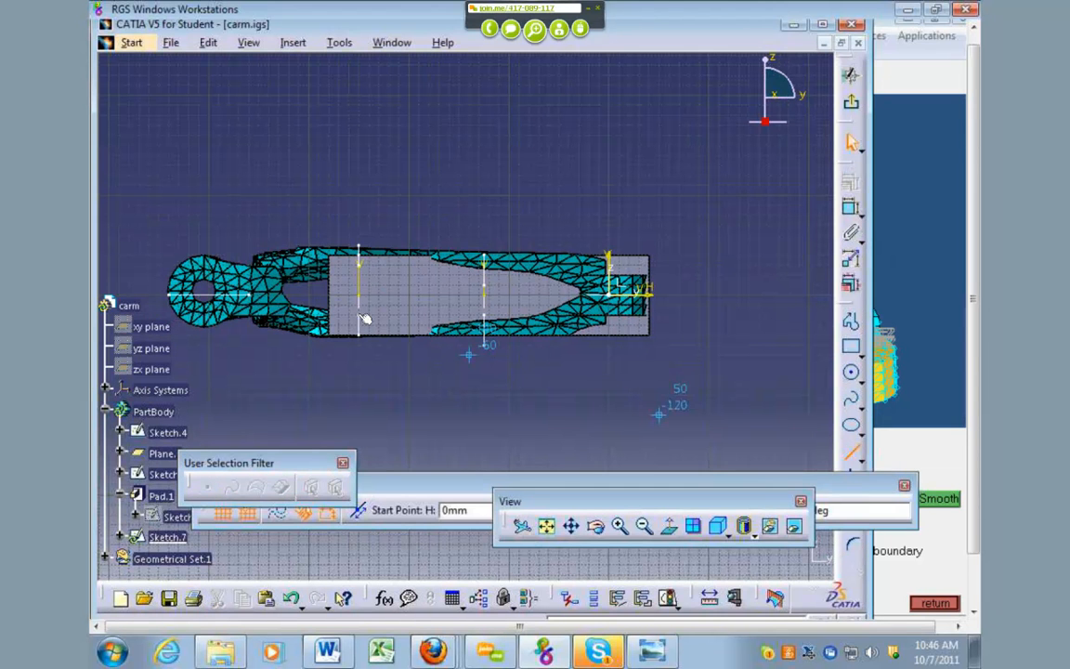
left_click(346, 270)
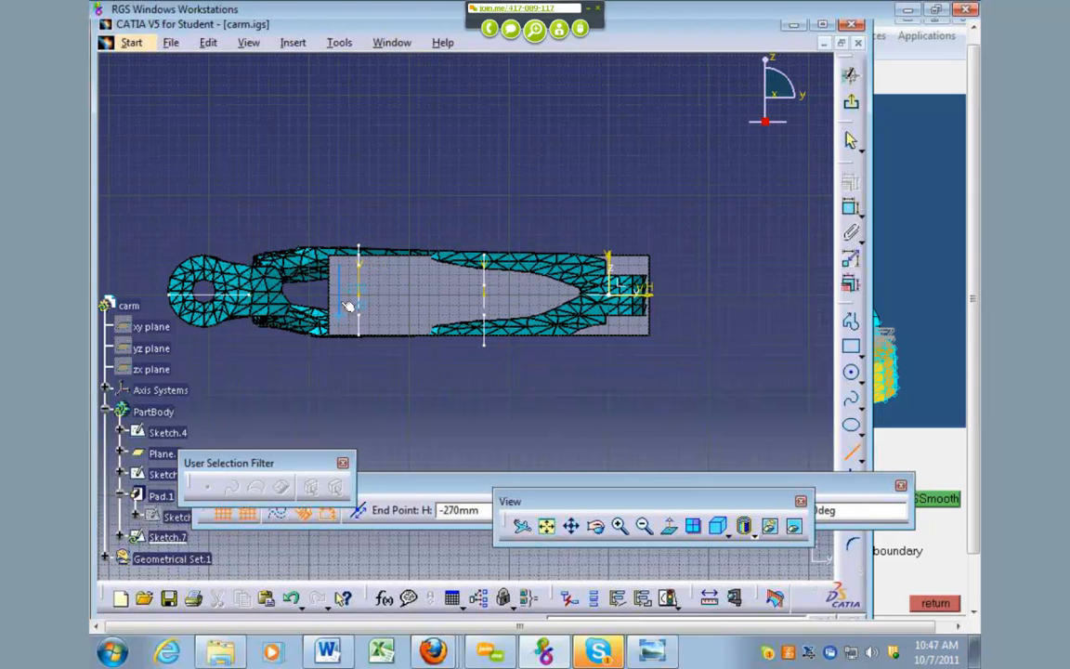
left_click(346, 306)
Step: Complete a narrow triangle with two lines meeting near the control arm's tip within the side opening, and exit the sketch
left_click(342, 305)
left_click(564, 289)
left_click(347, 275)
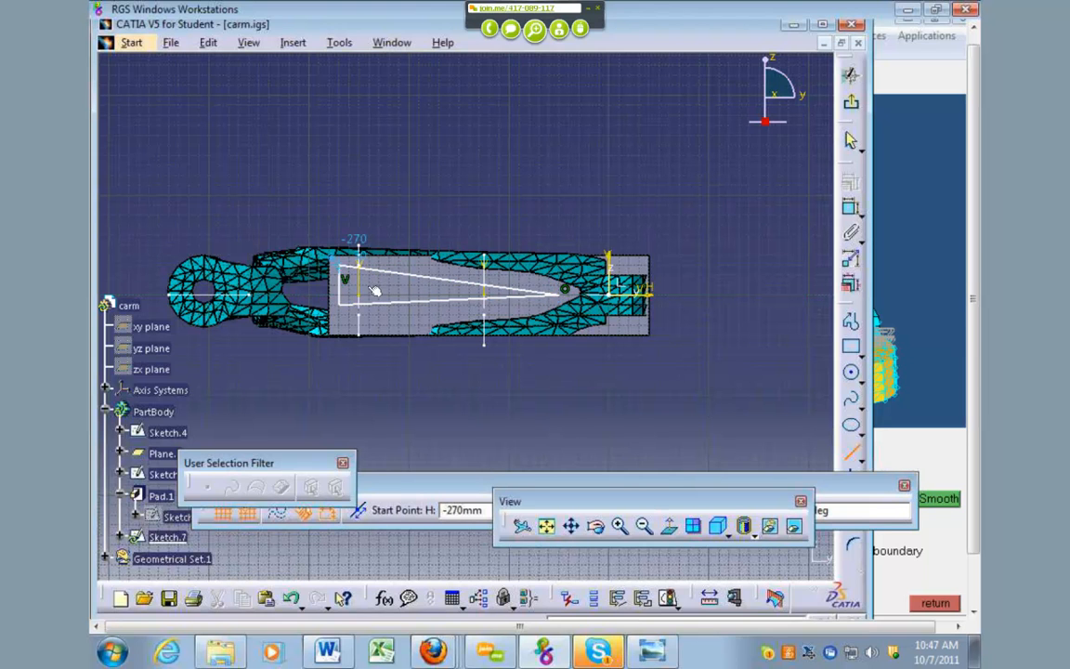
key("Escape")
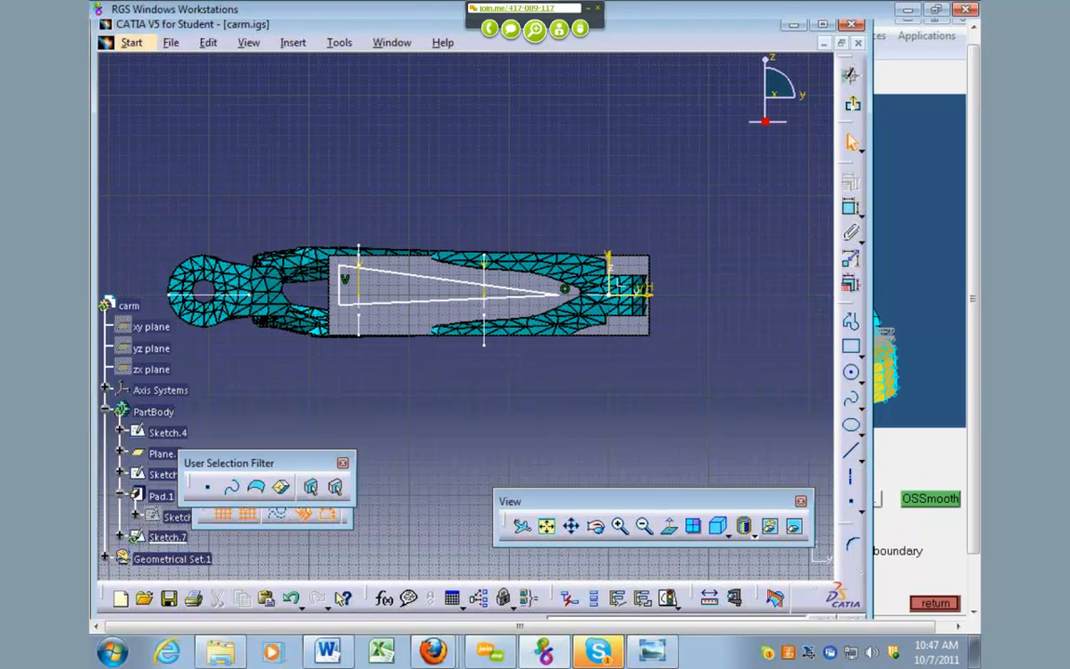
left_click(852, 105)
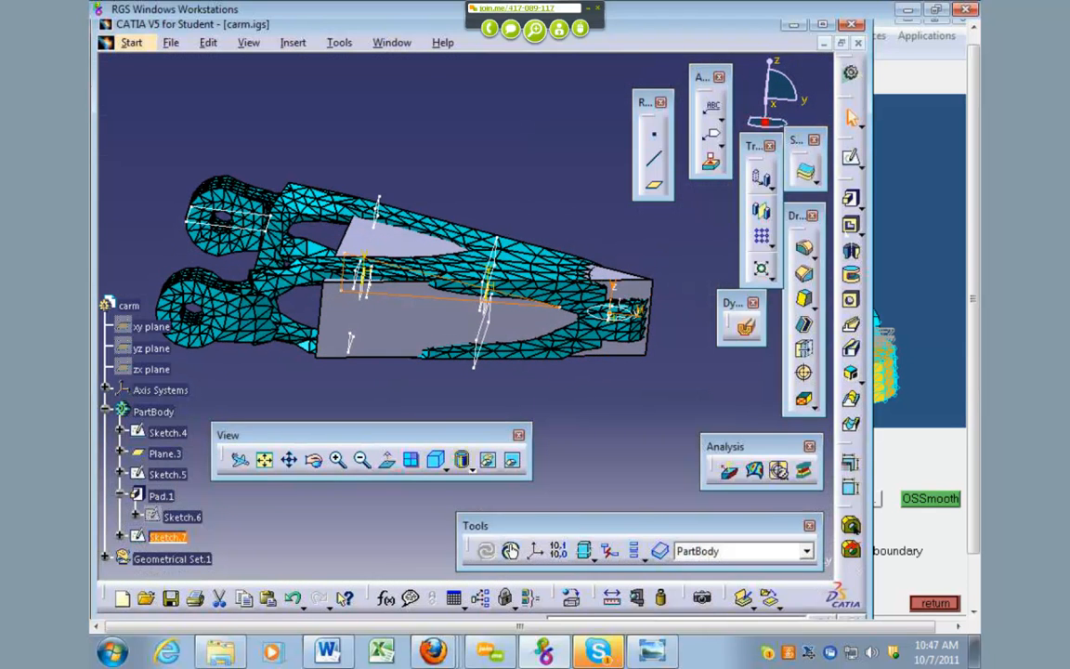
Step: Start a Pocket from the narrow triangular sketch with a depth of 100 mm for both limits
left_click(851, 226)
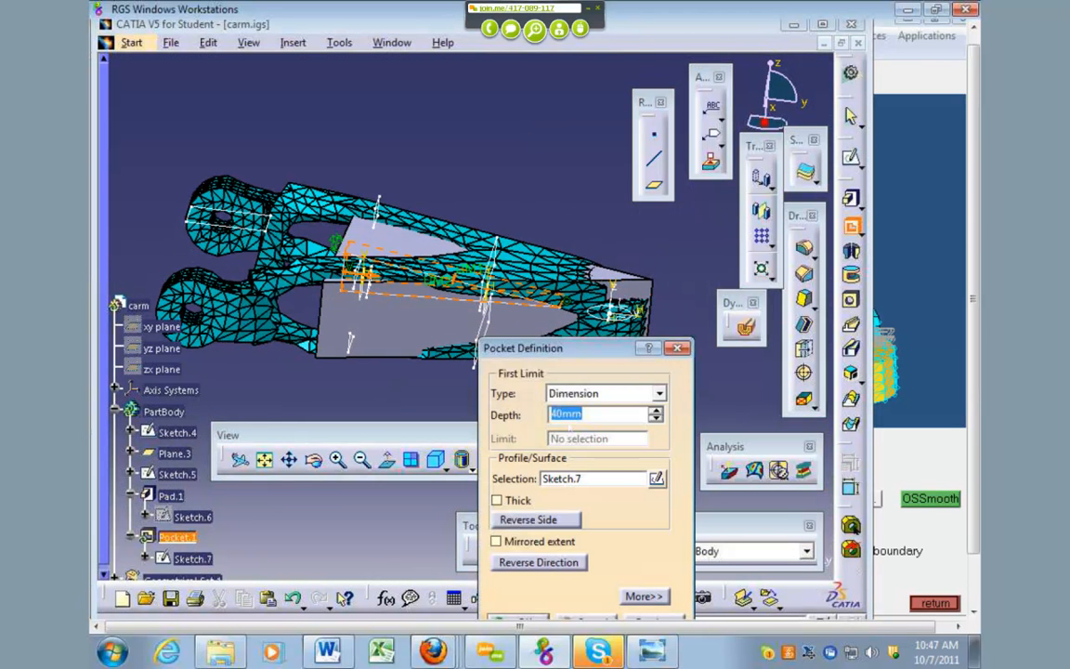
type("100")
left_click(643, 596)
double_click(749, 412)
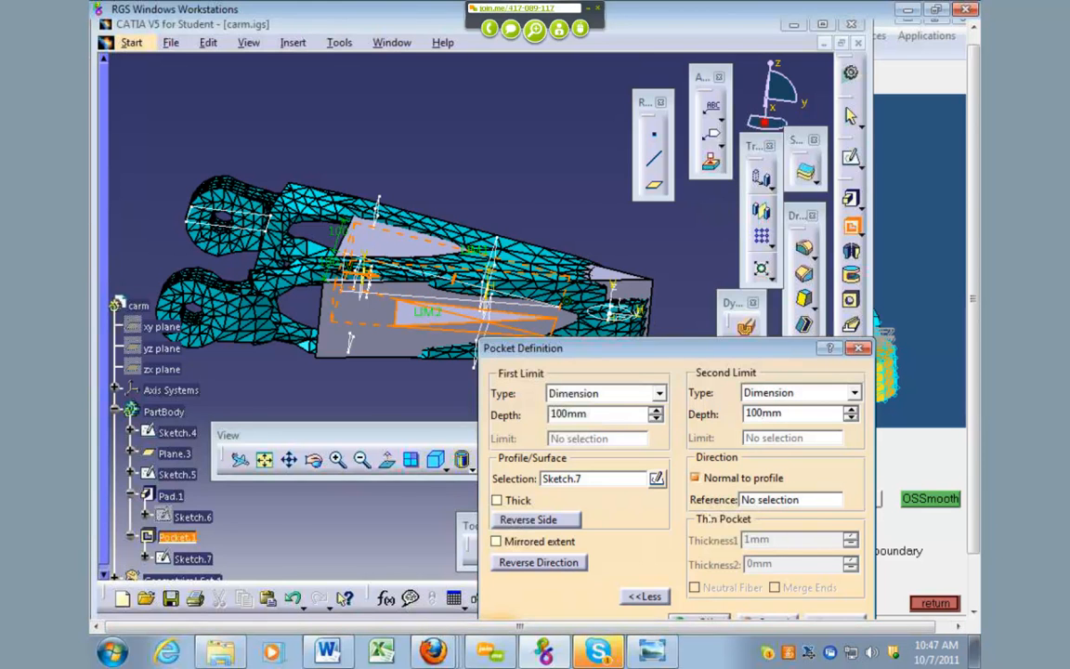
Step: Increase both depth limits of the pocket to 200 mm so it cuts through the pad, and create it
middle_click_drag(412, 320, 268, 447)
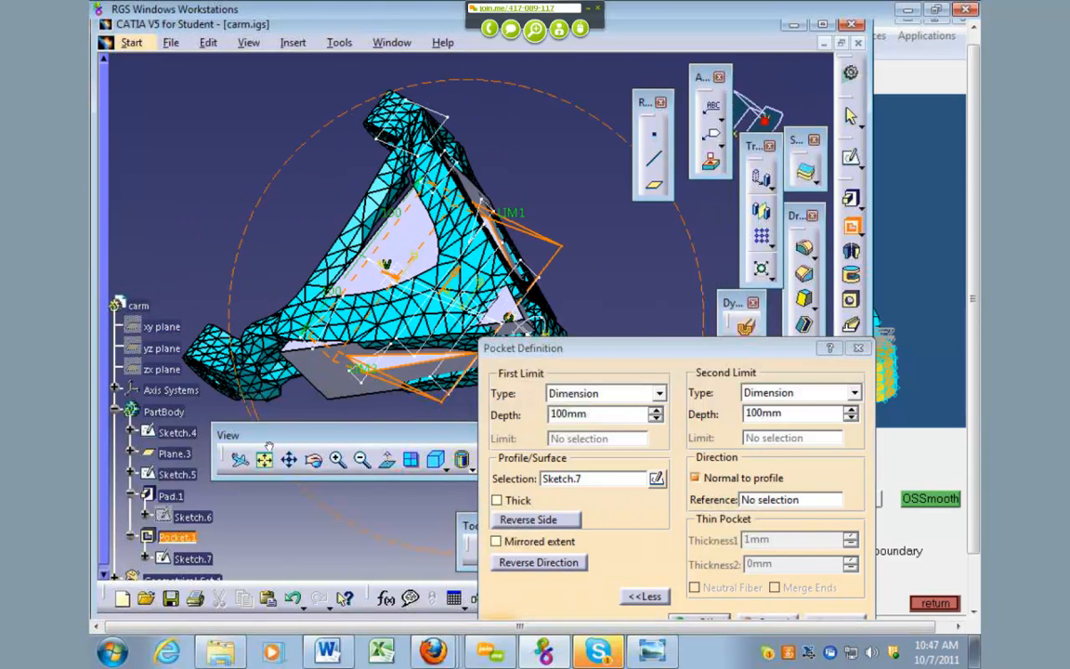
left_click(552, 413)
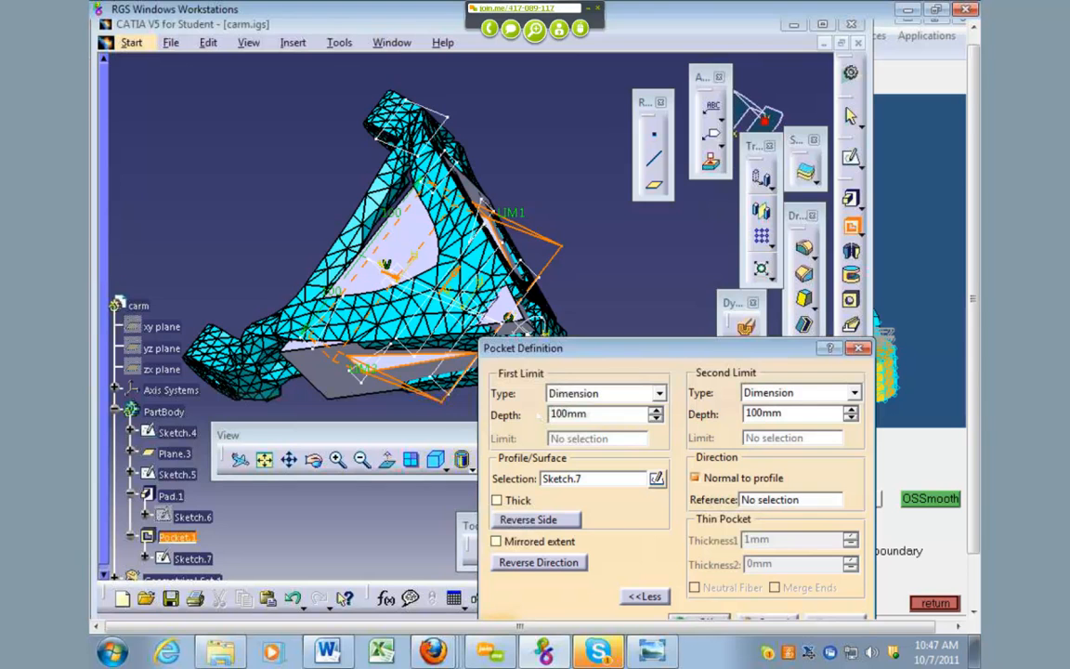
double_click(752, 414)
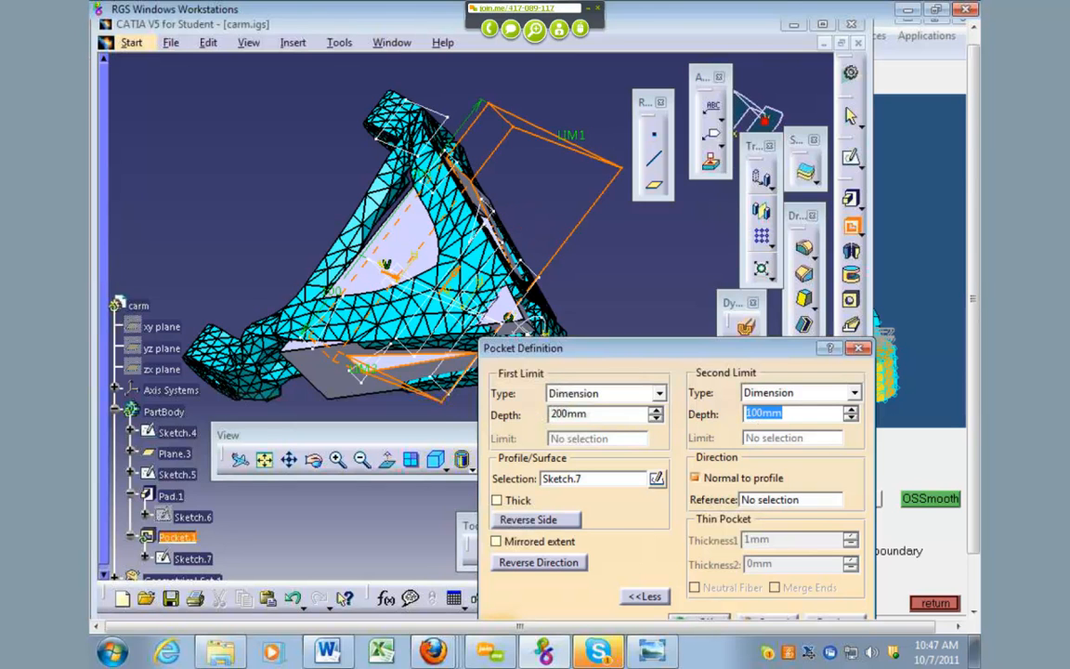
type("200")
key("Return")
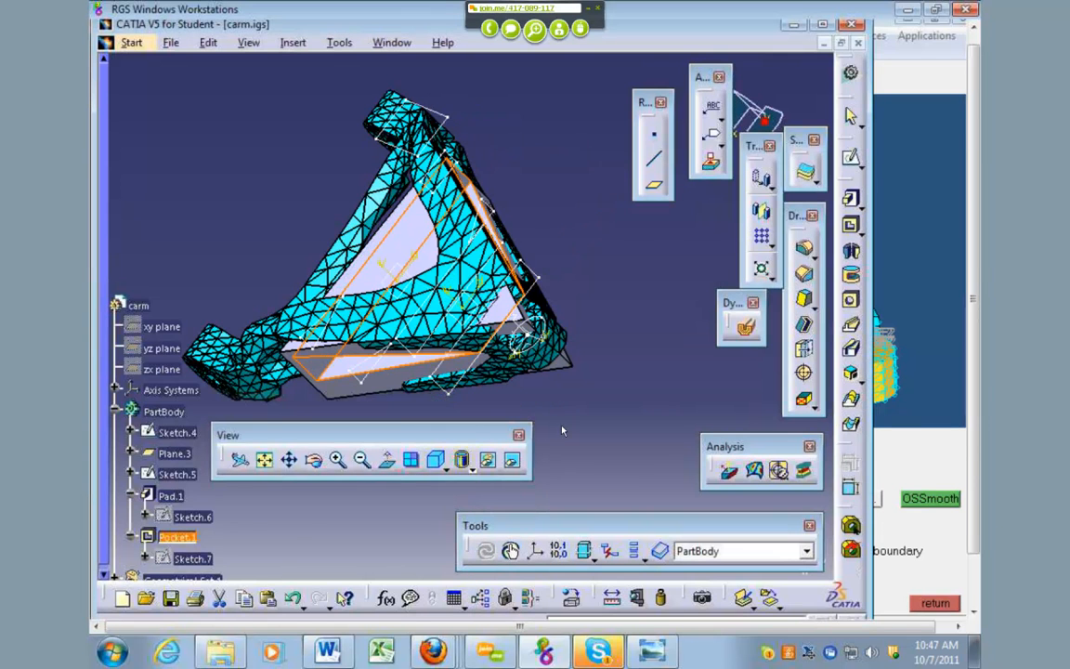
Step: Sketch a closed three-line triangle on the pad's top face, following the mesh's large central opening, and exit the sketch
mouse_move(551, 380)
middle_mouse_down()
mouse_move(510, 238)
mouse_move(723, 243)
mouse_move(752, 223)
middle_mouse_up()
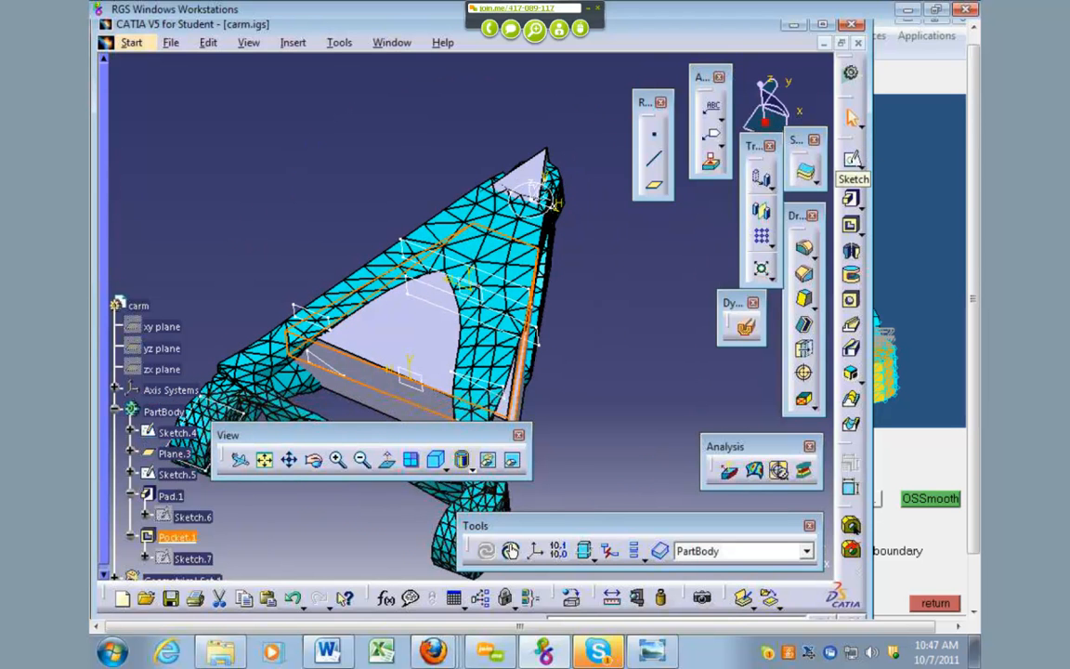
left_click(853, 160)
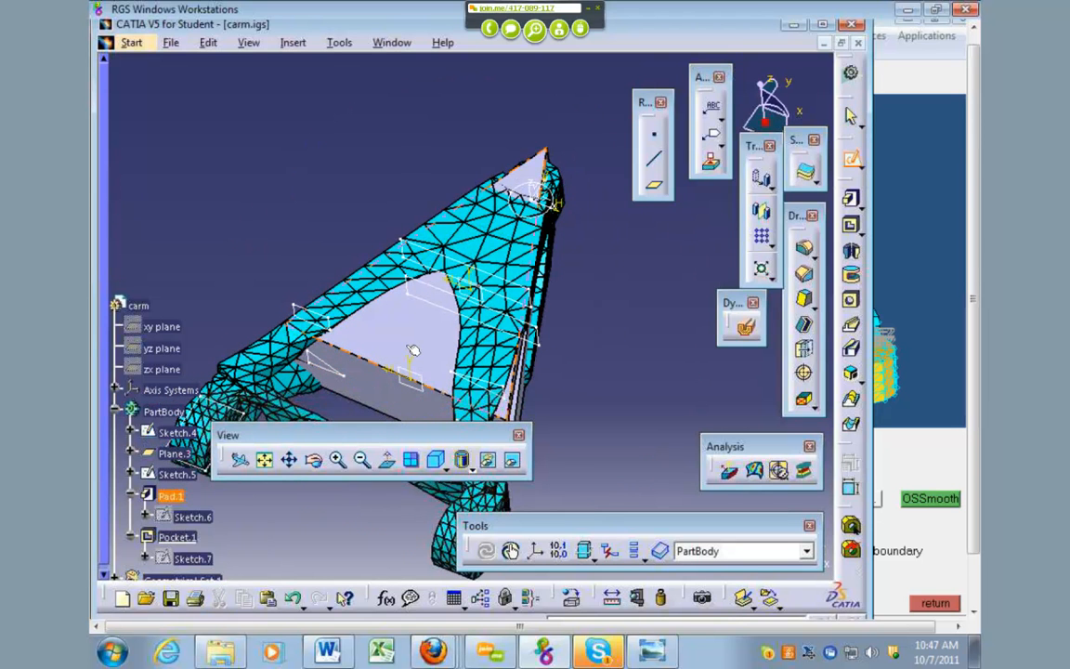
left_click(413, 350)
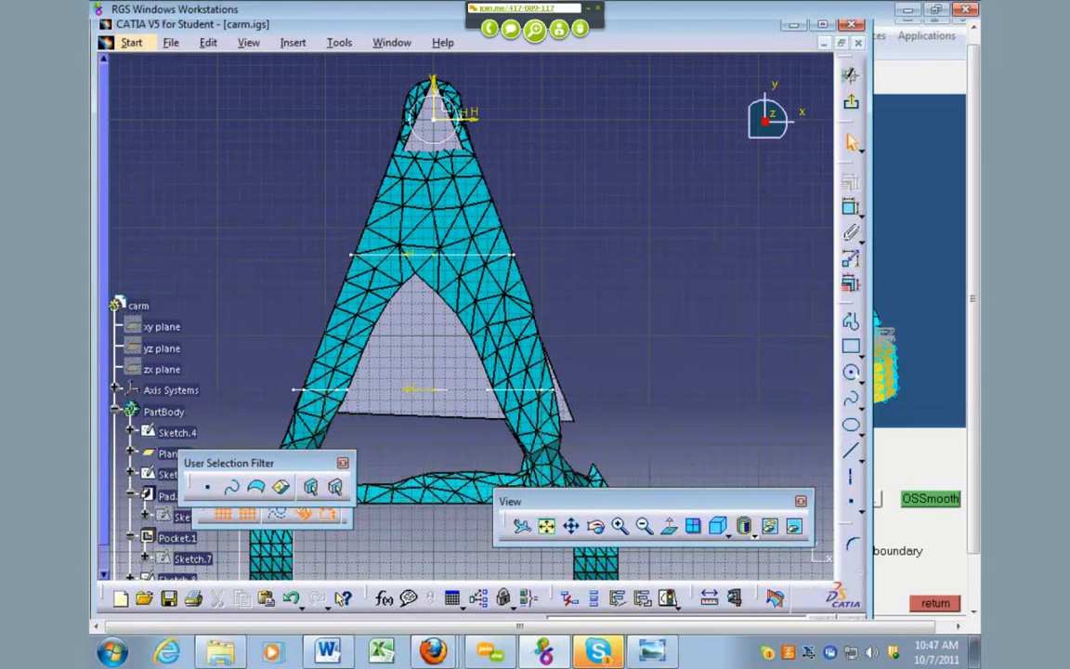
left_click(851, 450)
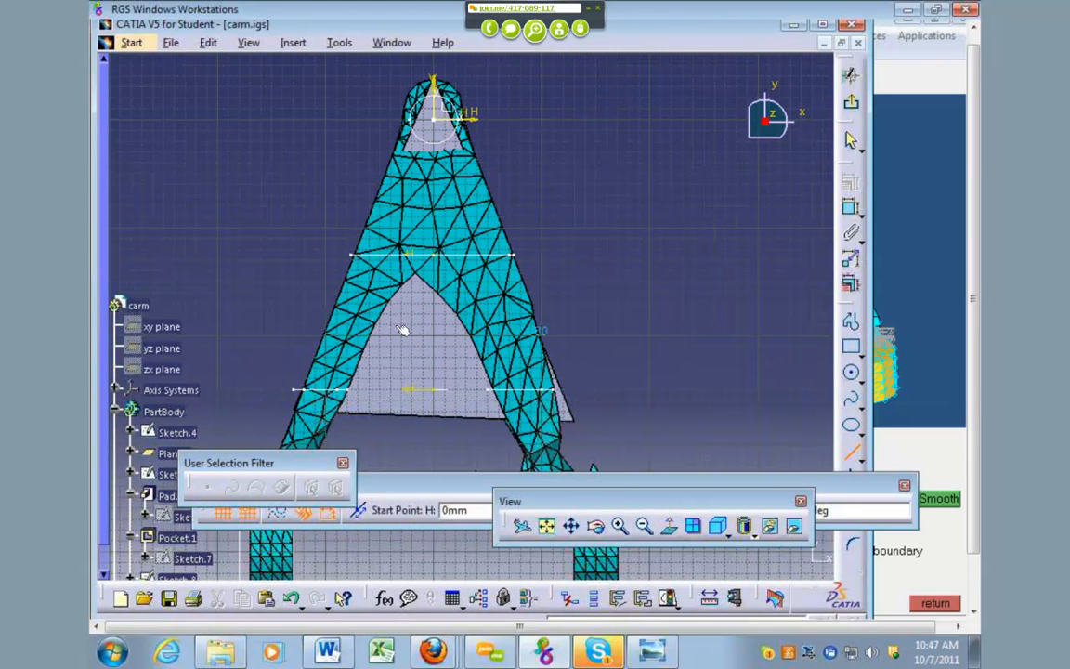
left_click(420, 270)
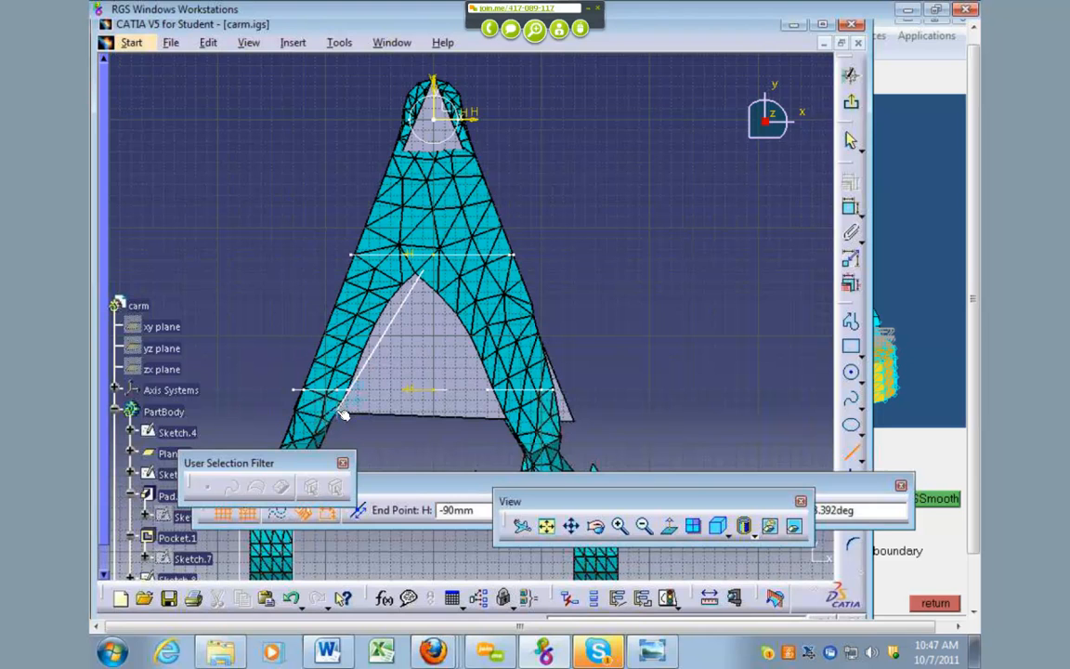
left_click(299, 373)
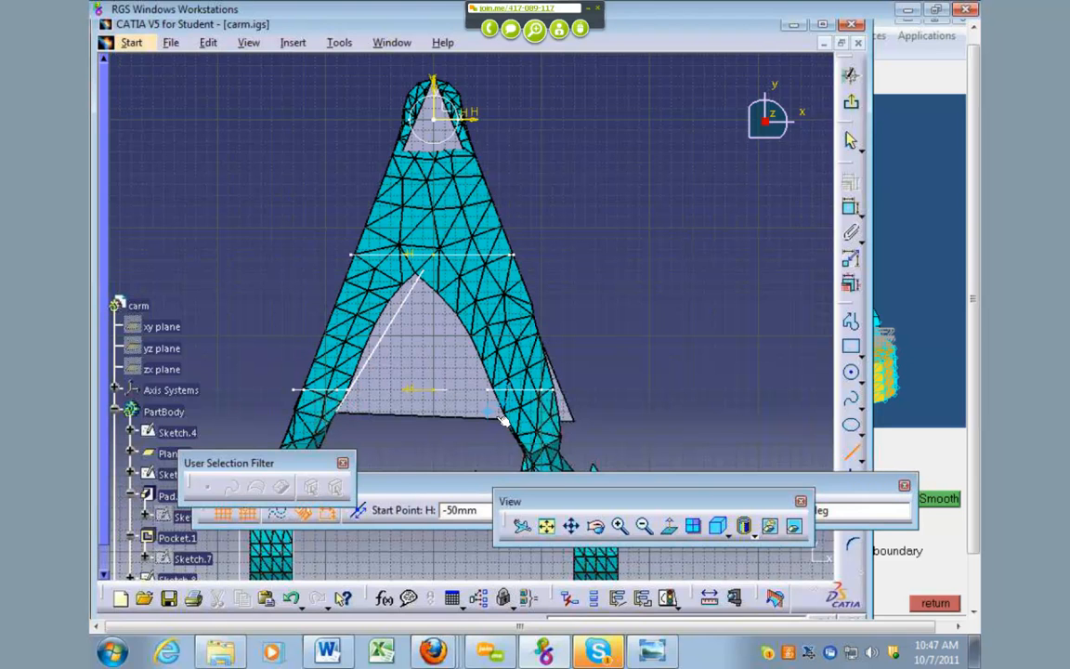
left_click(338, 412)
left_click(513, 424)
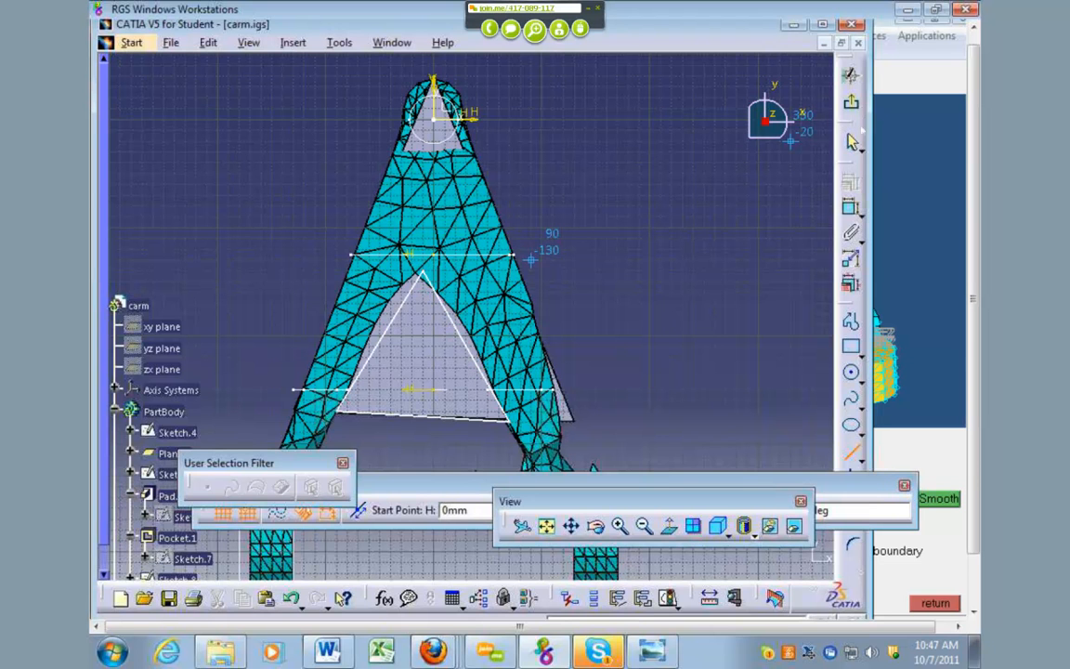
left_click(851, 102)
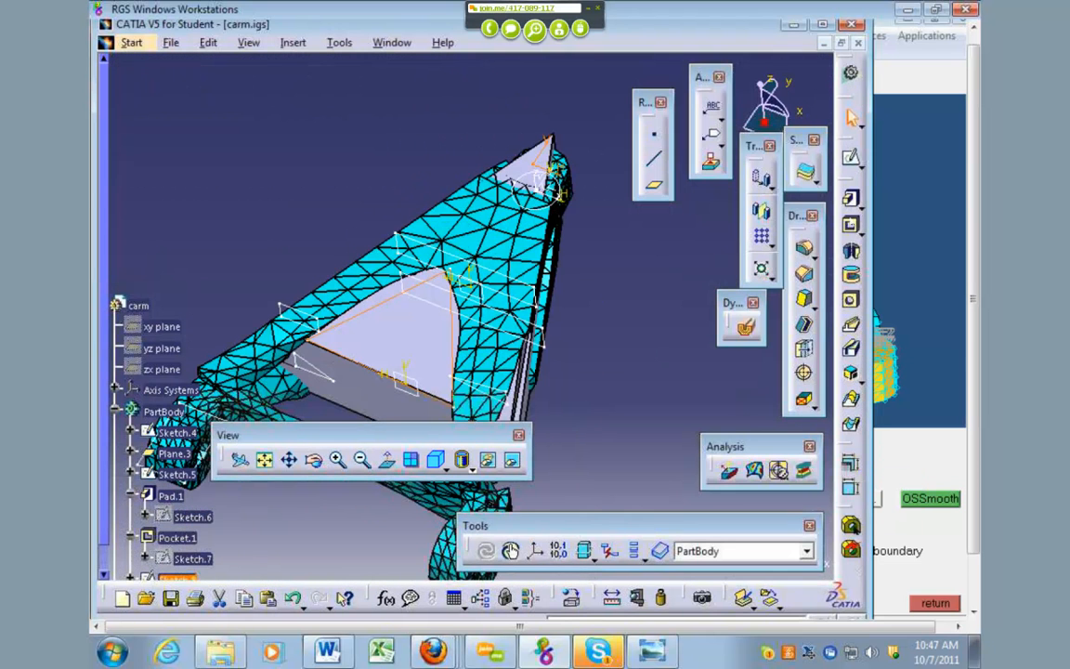
Step: Cut a pocket through the pad from the central triangular sketch
left_click(851, 225)
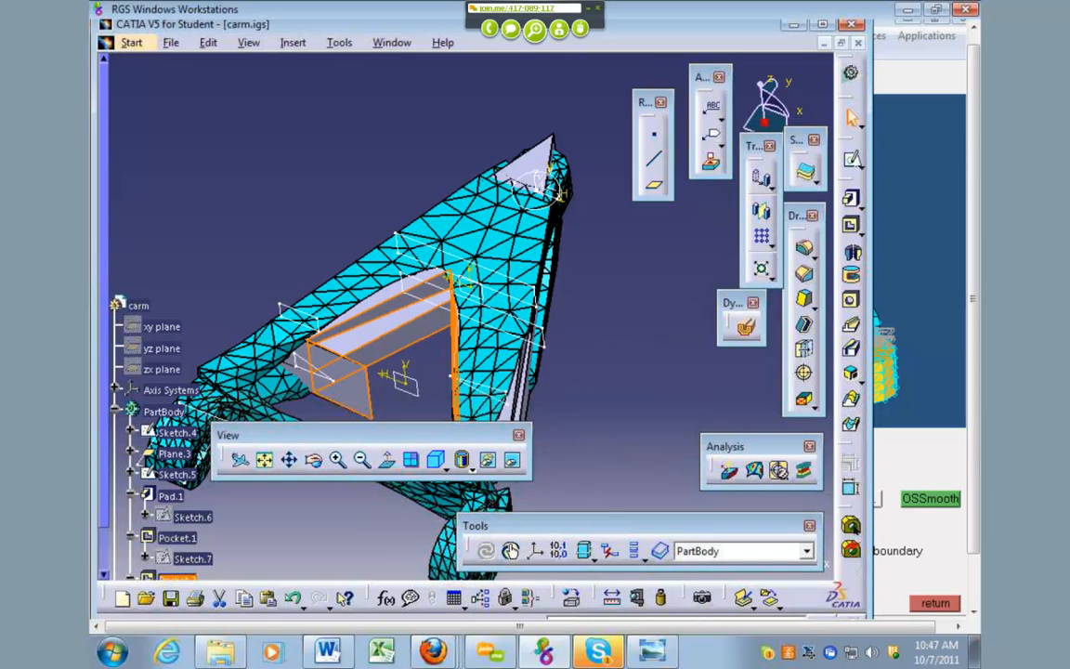
middle_click_drag(582, 339, 525, 367)
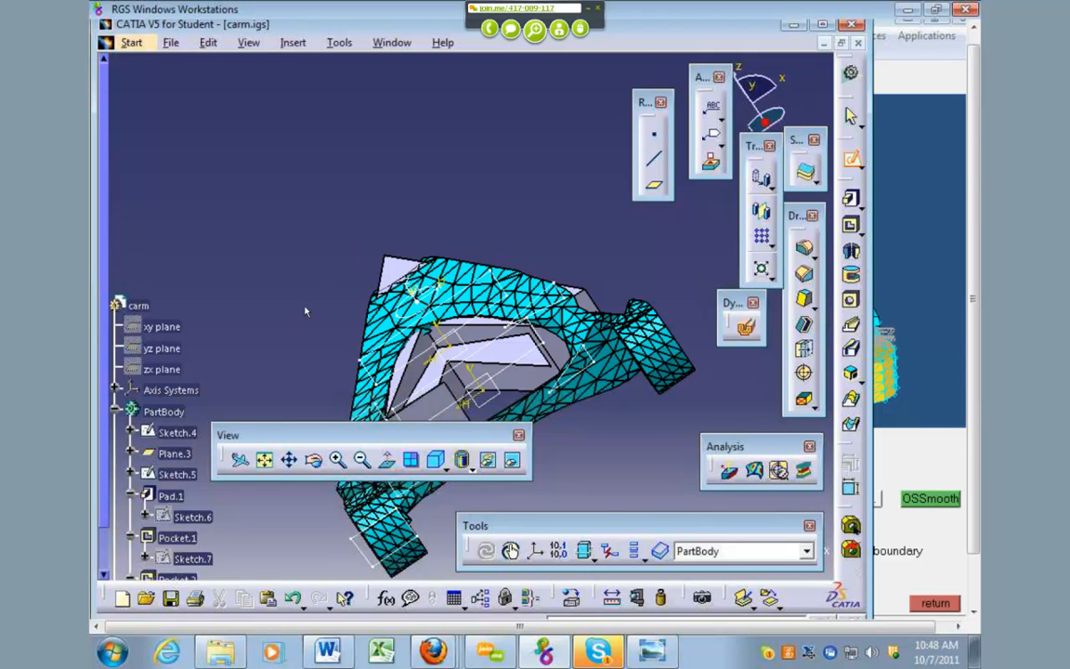
middle_click_drag(349, 270, 399, 255)
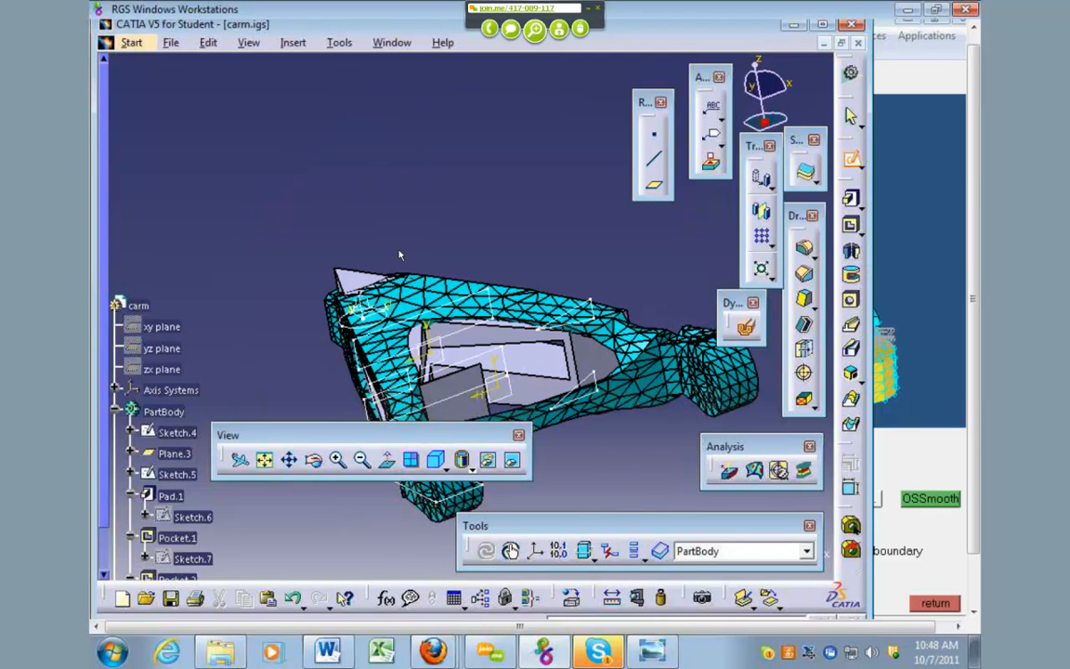
middle_click_drag(314, 290, 225, 342)
Step: Hide Geometrical Set.1 so only the modelled solid and its sketches are displayed
scroll(181, 362, "down", 4)
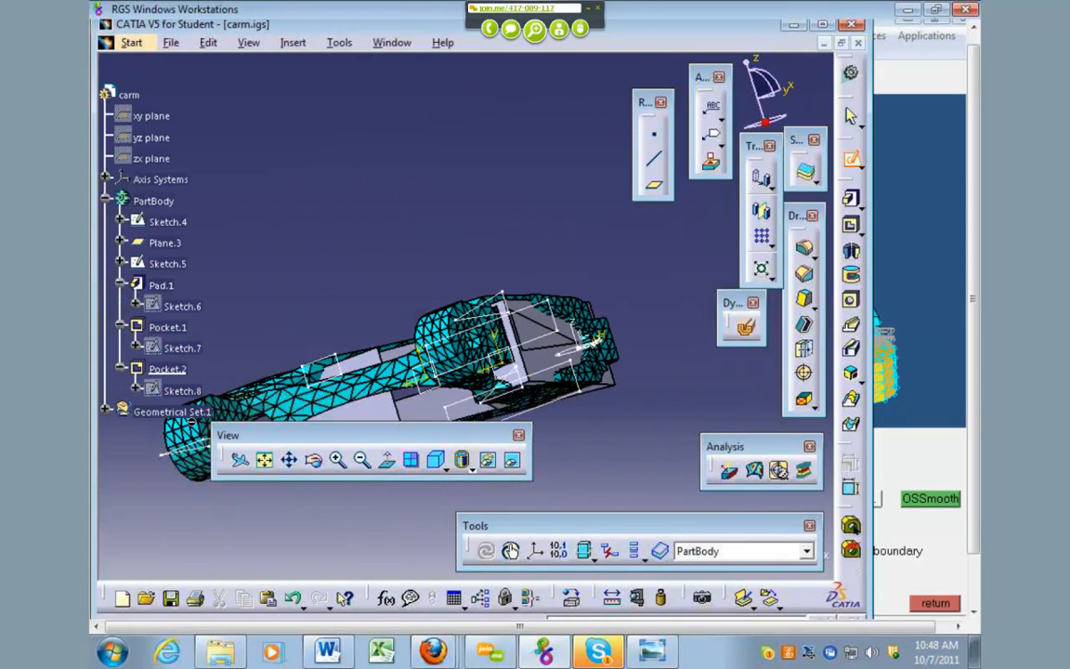
right_click(142, 415)
left_click(191, 468)
middle_click_drag(334, 418, 379, 269)
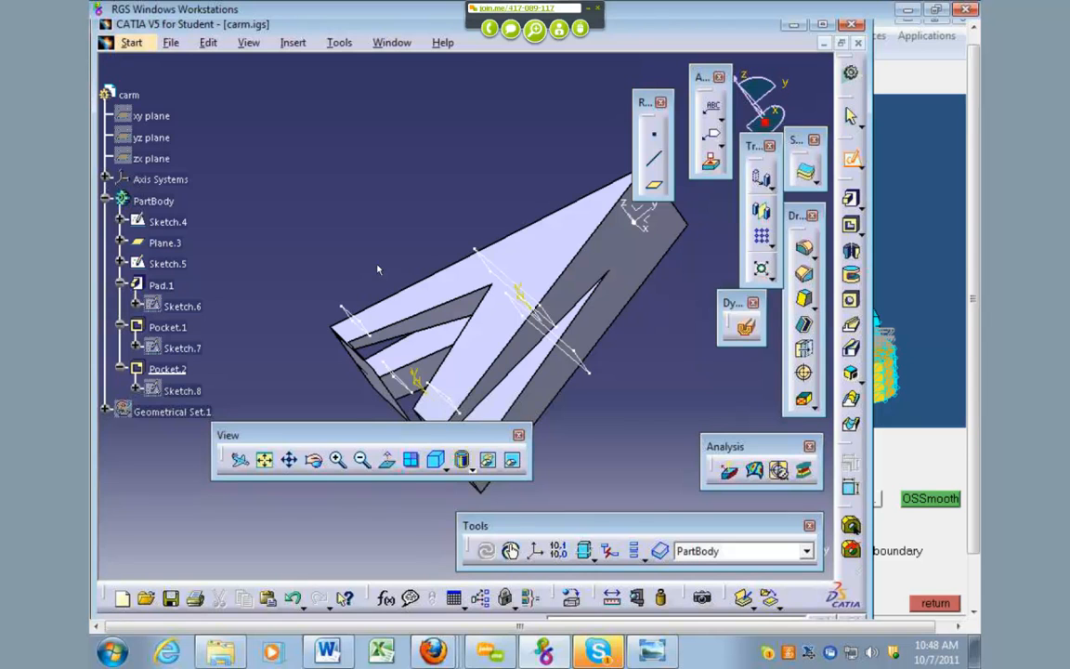
Step: Sketch a rectangle above the pad on the axis system's YZ plane, with one corner at H -20 mm, V 150 mm, and exit the sketch
middle_click_drag(403, 160, 328, 288)
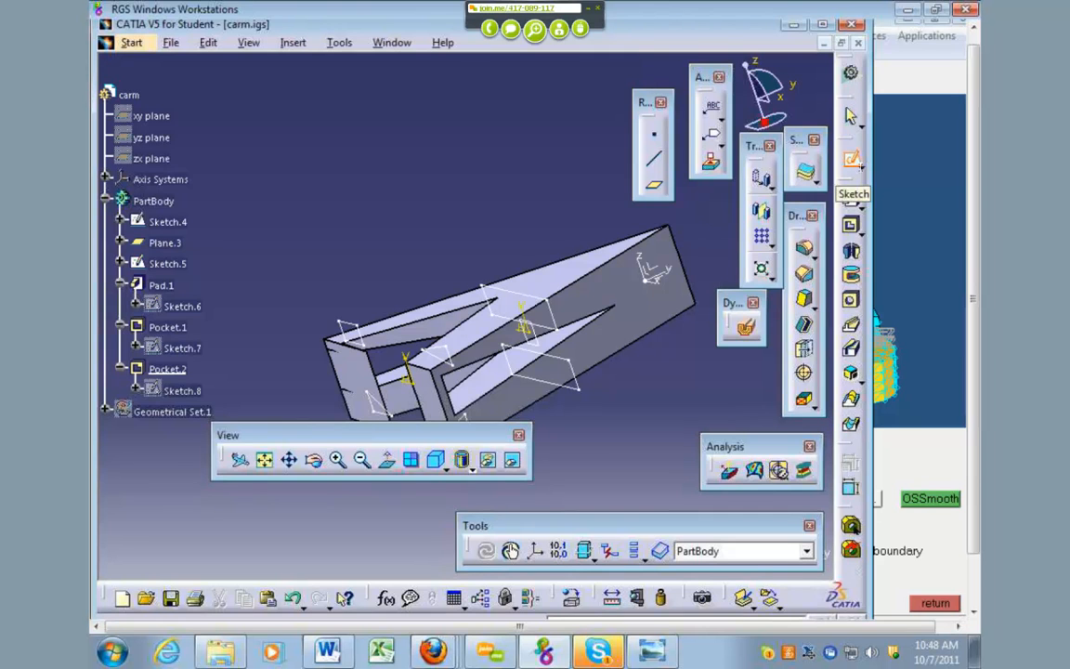
middle_click_drag(402, 220, 497, 213)
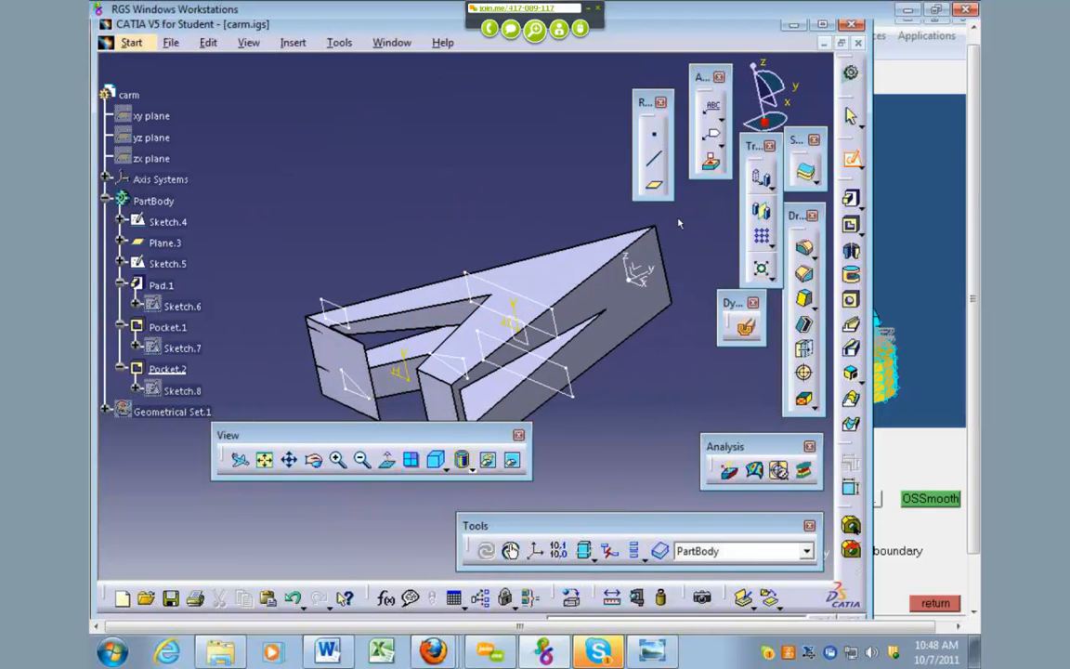
left_click(641, 272)
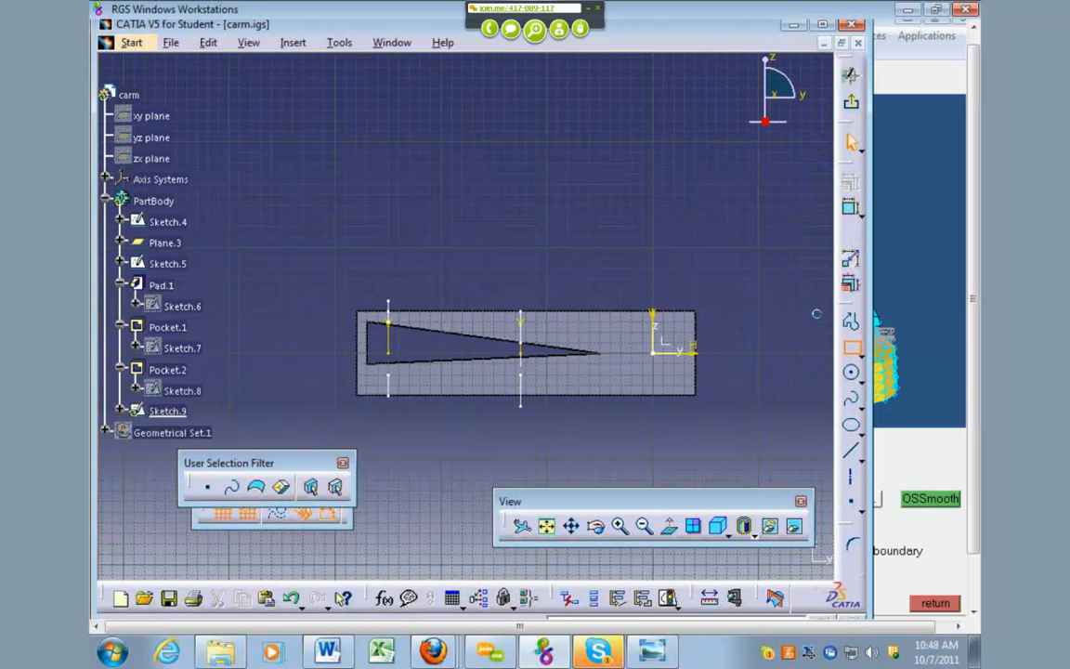
left_click(851, 347)
left_click(536, 142)
left_click(632, 195)
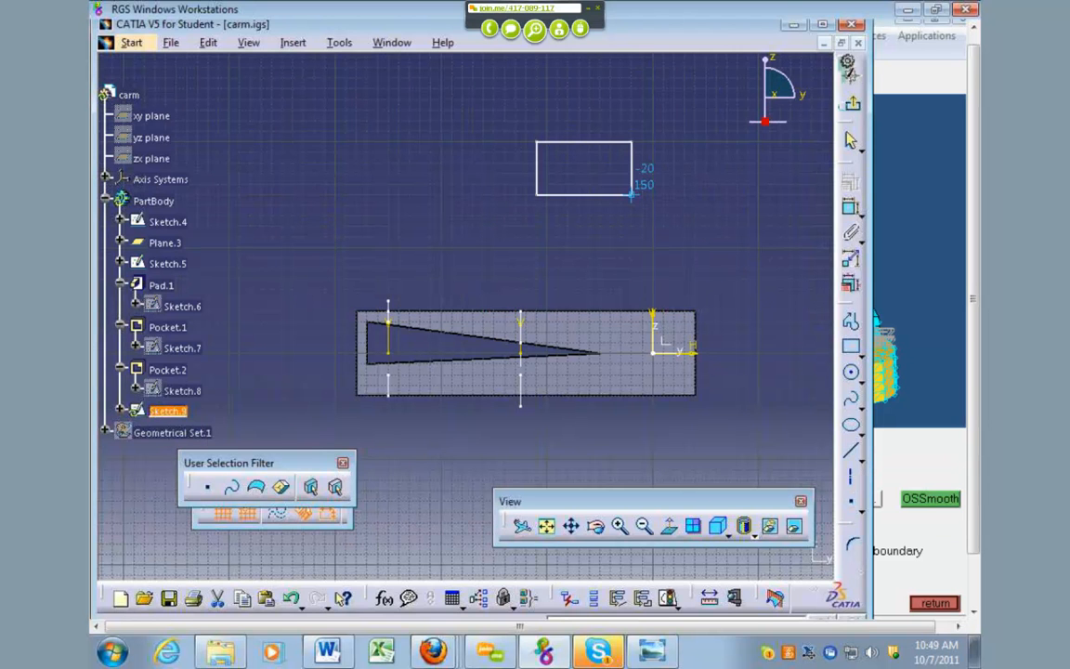
left_click(852, 101)
mouse_move(454, 220)
middle_mouse_down()
mouse_move(544, 214)
mouse_move(569, 227)
middle_mouse_up()
left_click(655, 186)
left_click(658, 395)
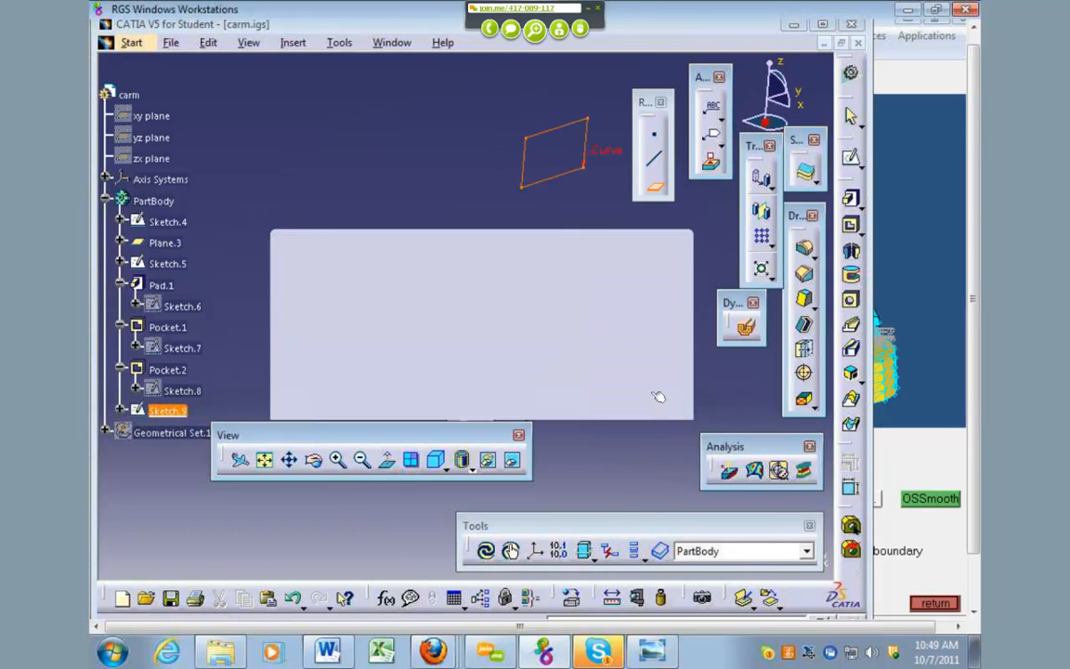
key("Escape")
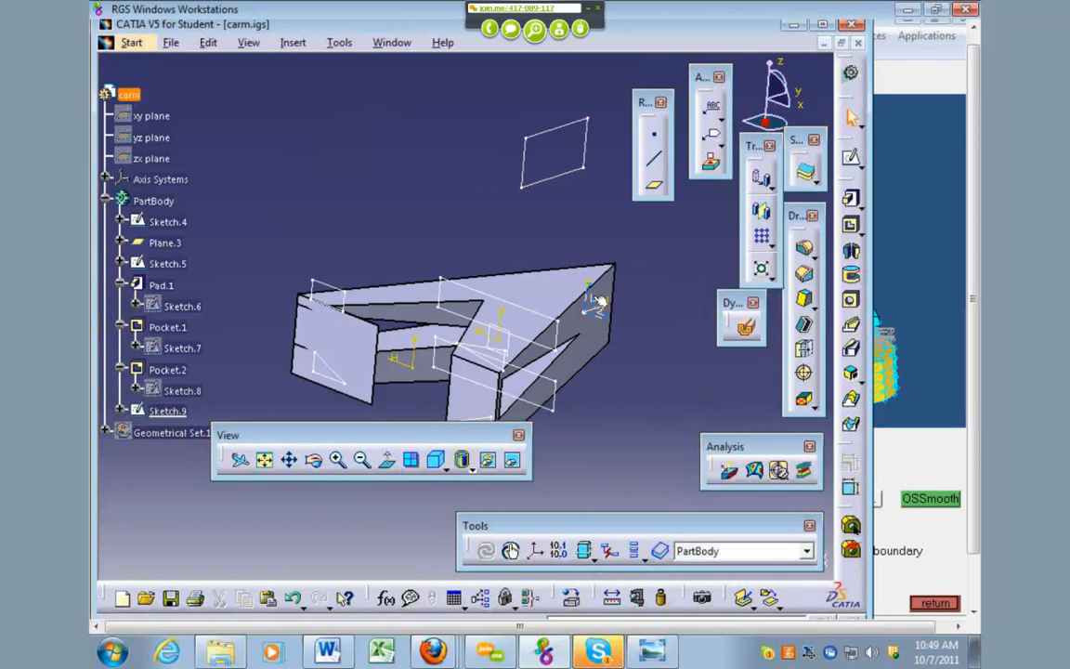
Step: Create a plane offset about 126 mm from the axis system's YZ plane, on the positive x side
middle_click_drag(635, 322, 667, 318)
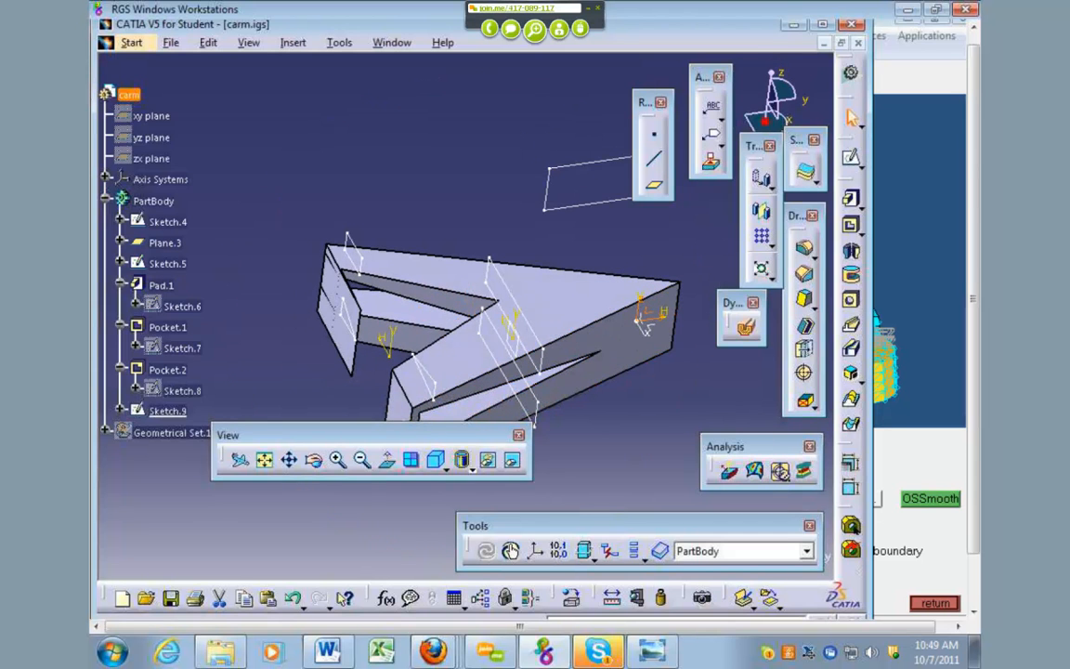
left_click(656, 186)
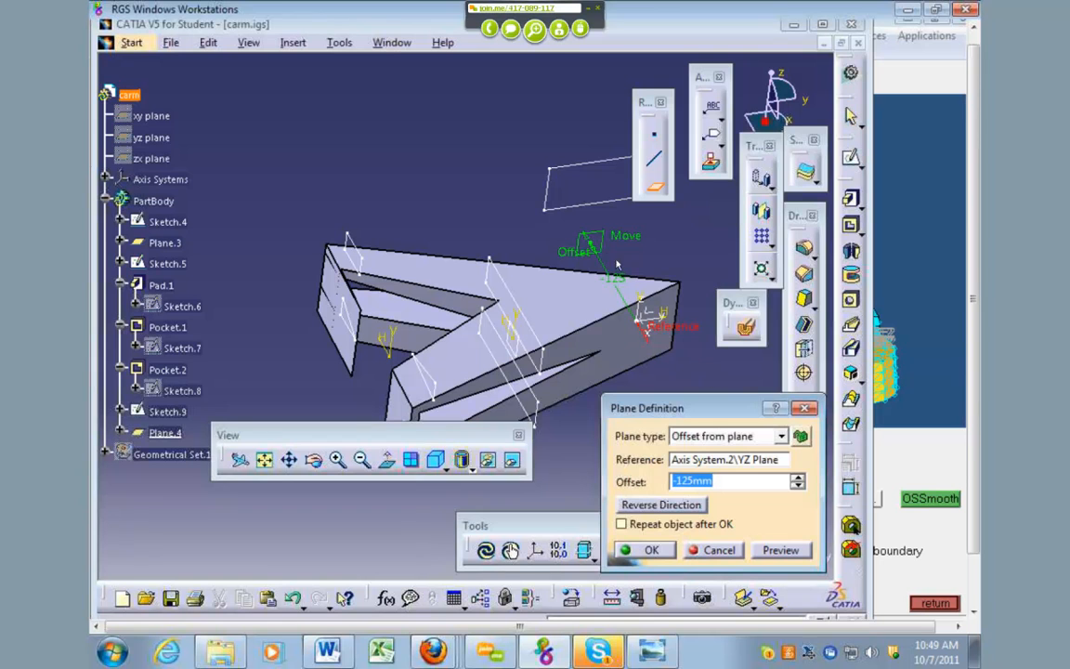
left_click_drag(592, 247, 701, 383)
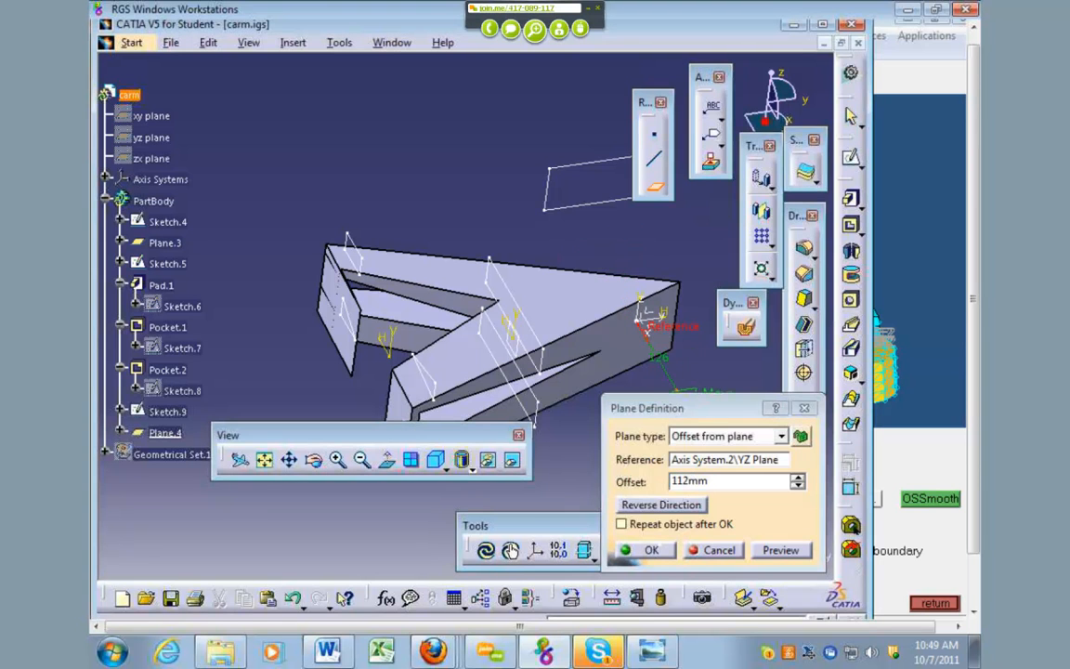
left_click(641, 550)
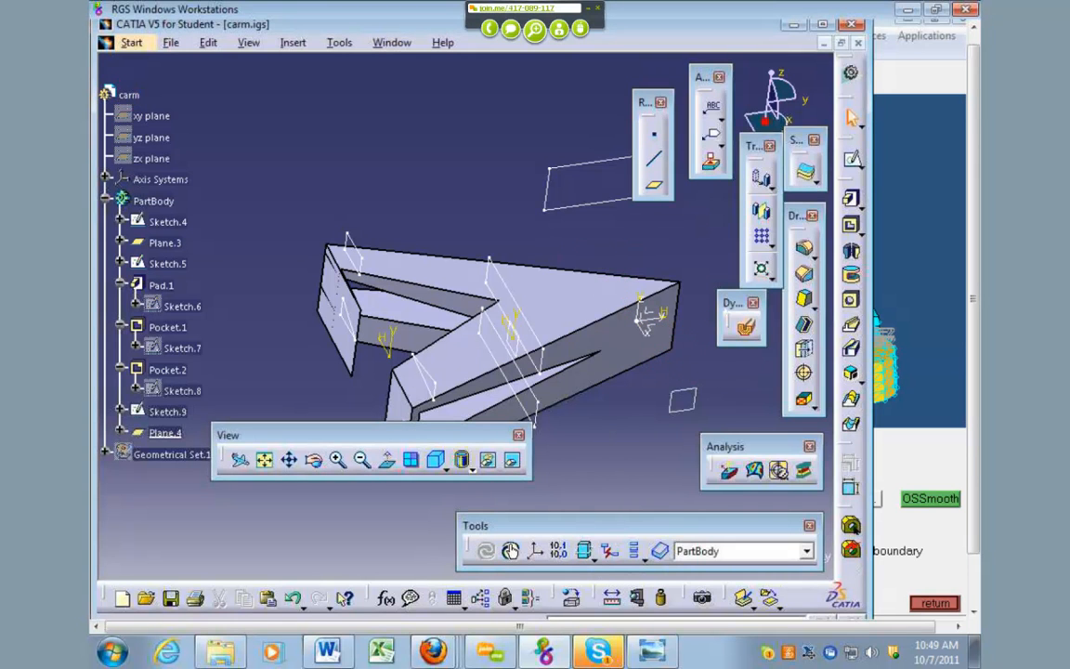
Step: Sketch a circle on the new offset plane, overlapping the rectangle as seen along x, and exit the sketch
left_click(692, 394)
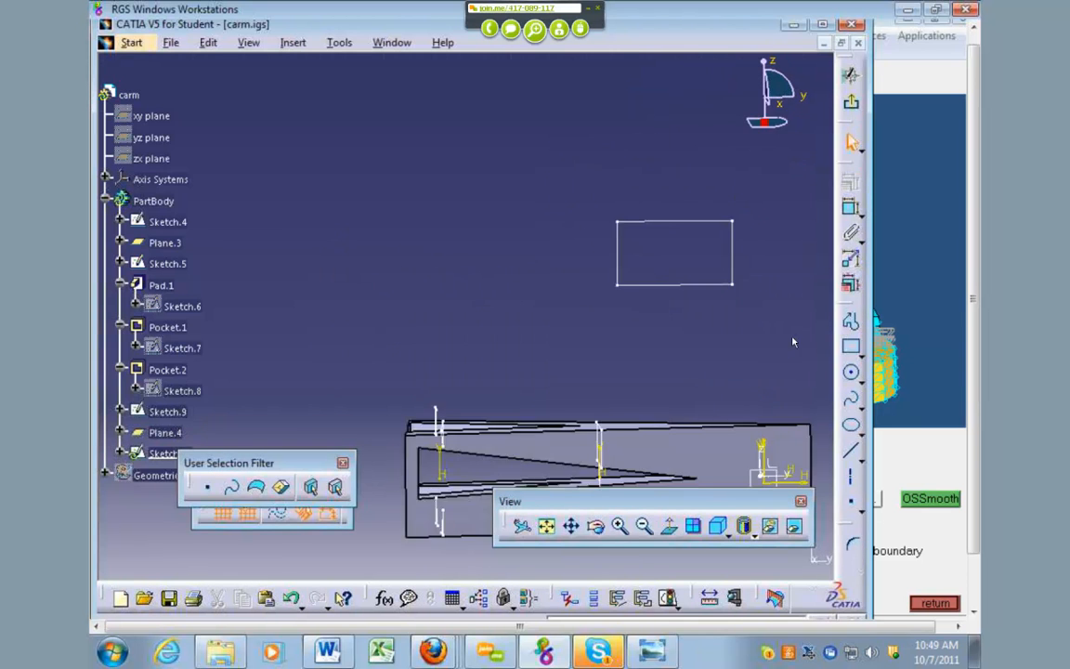
left_click(676, 276)
left_click(703, 296)
left_click(852, 102)
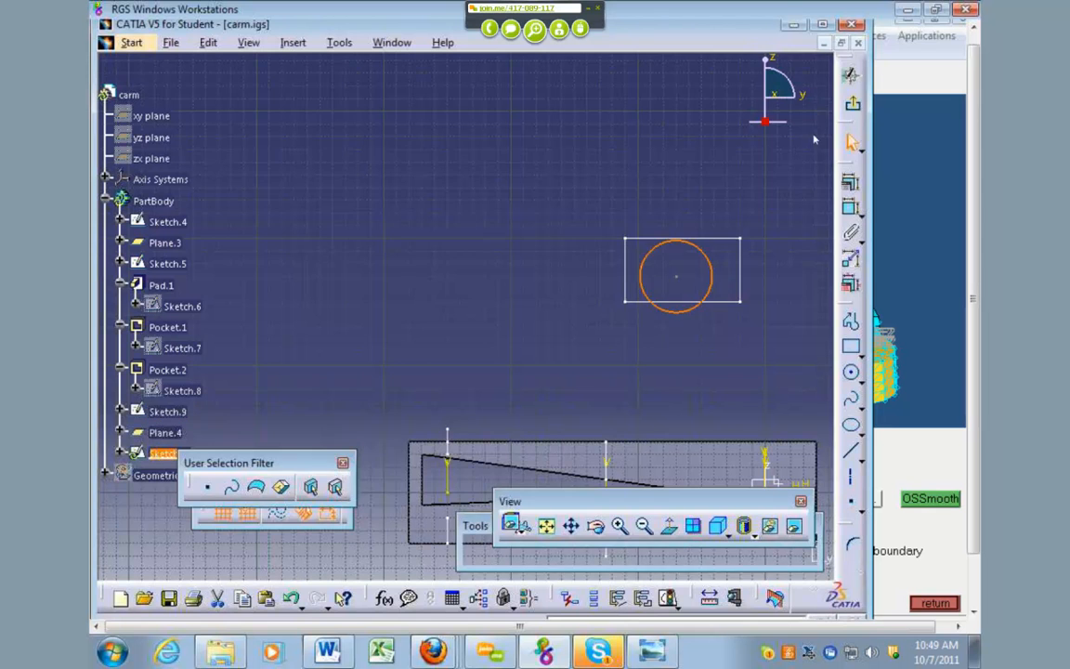
Step: Try to create a multi-sections solid between the circle sketch and the rectangle sketch
mouse_move(544, 229)
middle_mouse_down()
mouse_move(630, 234)
mouse_move(651, 249)
middle_mouse_up()
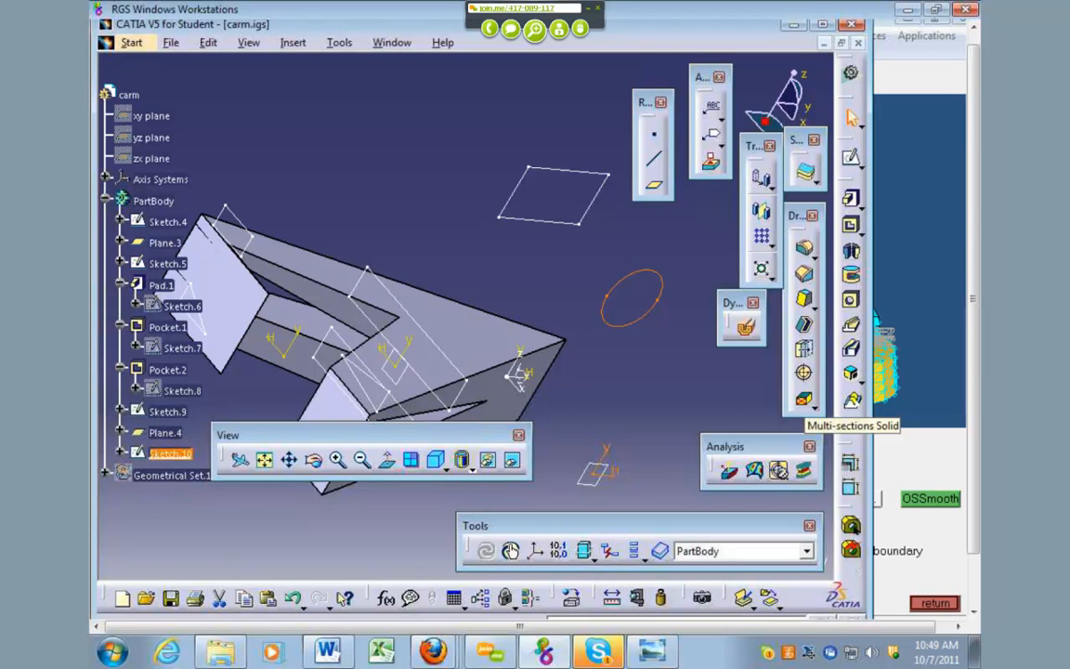
left_click(803, 400)
left_click(565, 169)
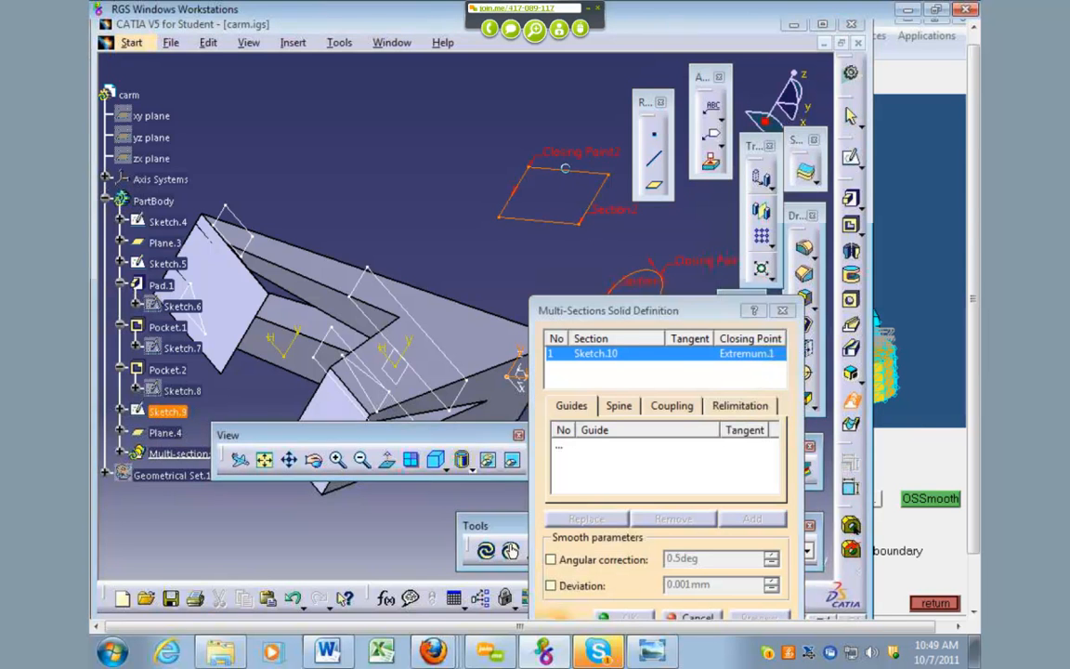
mouse_move(597, 259)
middle_mouse_down()
mouse_move(521, 223)
mouse_move(491, 223)
mouse_move(449, 259)
middle_mouse_up()
left_click(624, 616)
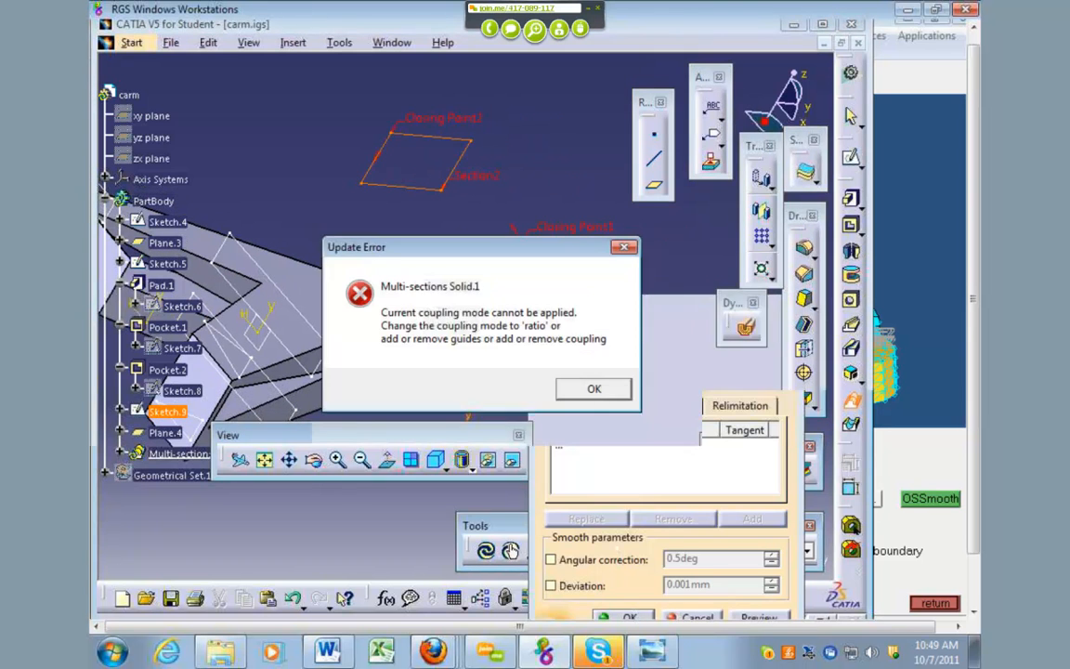
left_click(598, 391)
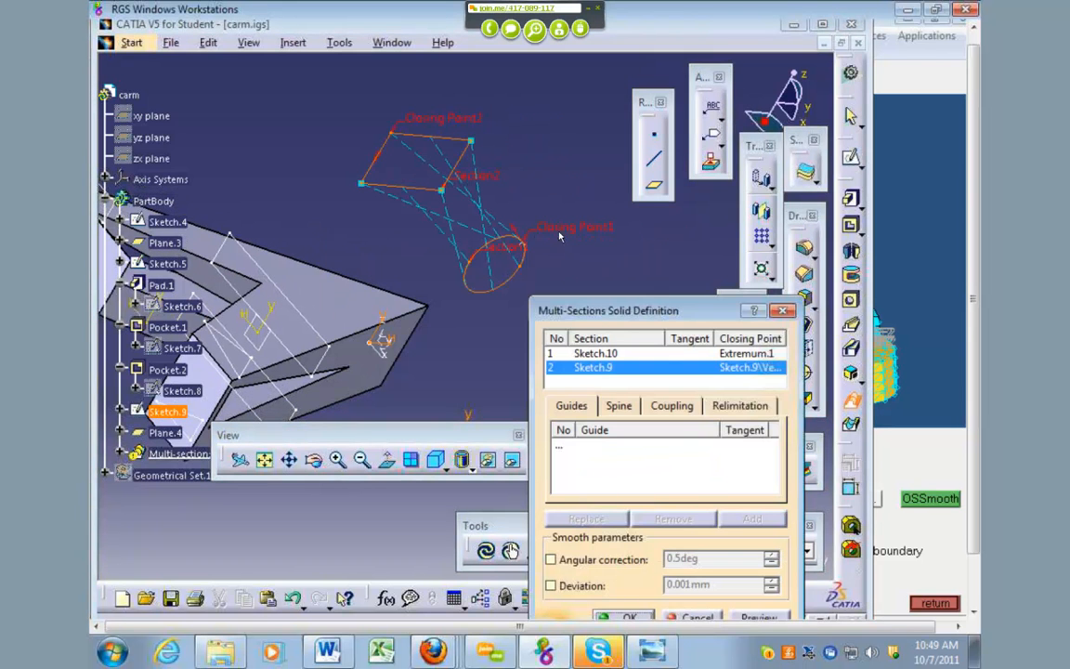
mouse_move(560, 237)
middle_mouse_down()
mouse_move(423, 335)
mouse_move(463, 288)
middle_mouse_up()
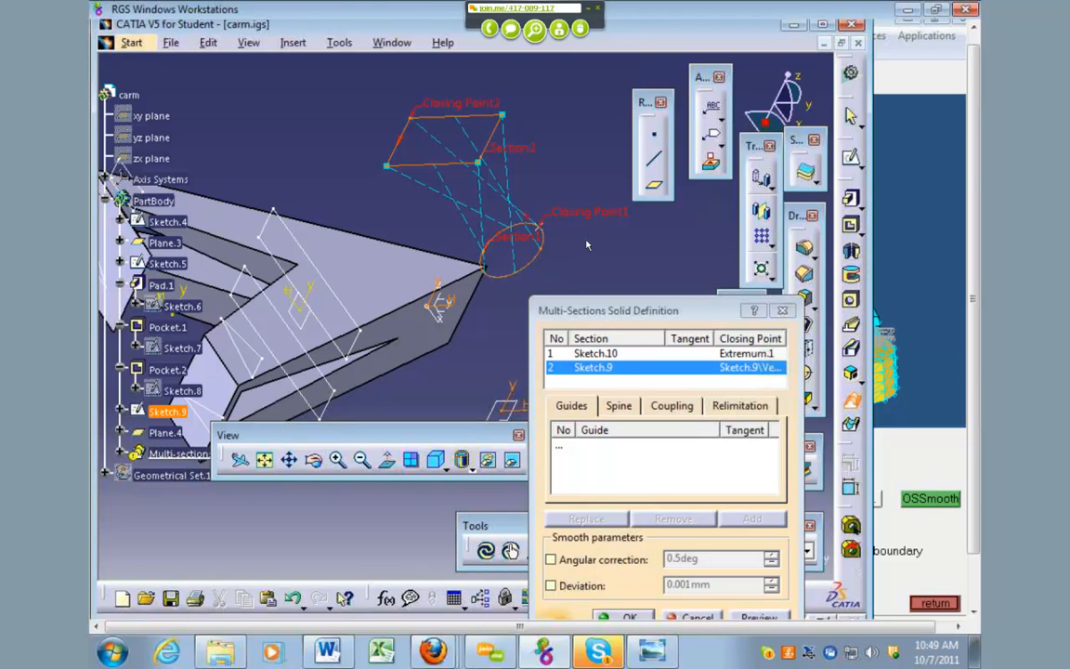
left_click(697, 617)
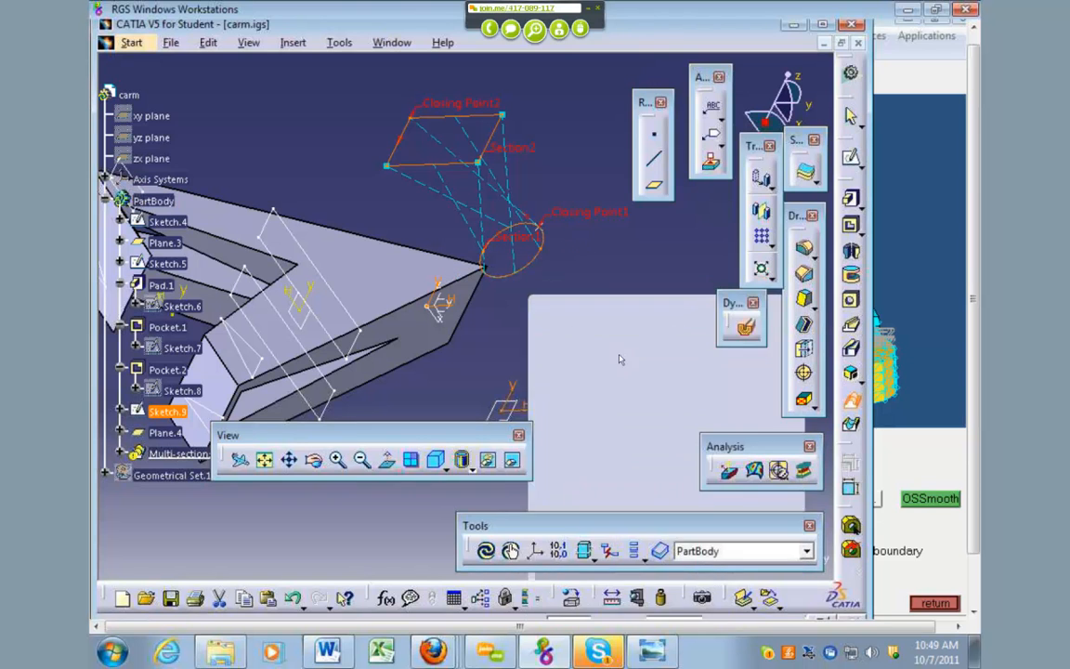
Step: Delete the circle sketch on the offset plane
left_click(538, 228)
key("Delete")
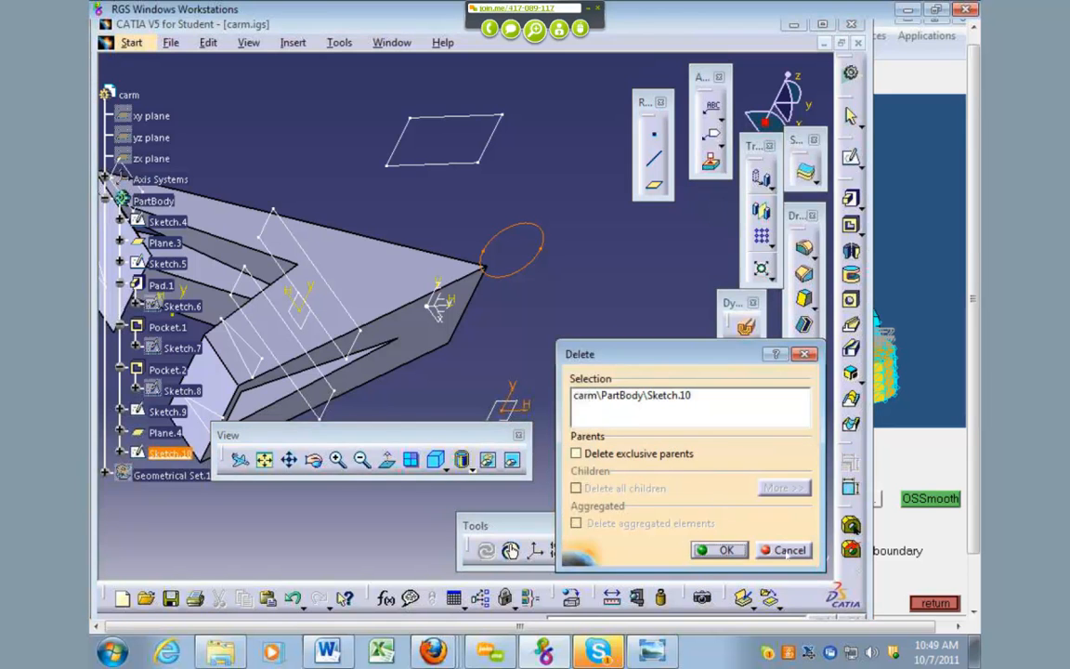
left_click(788, 552)
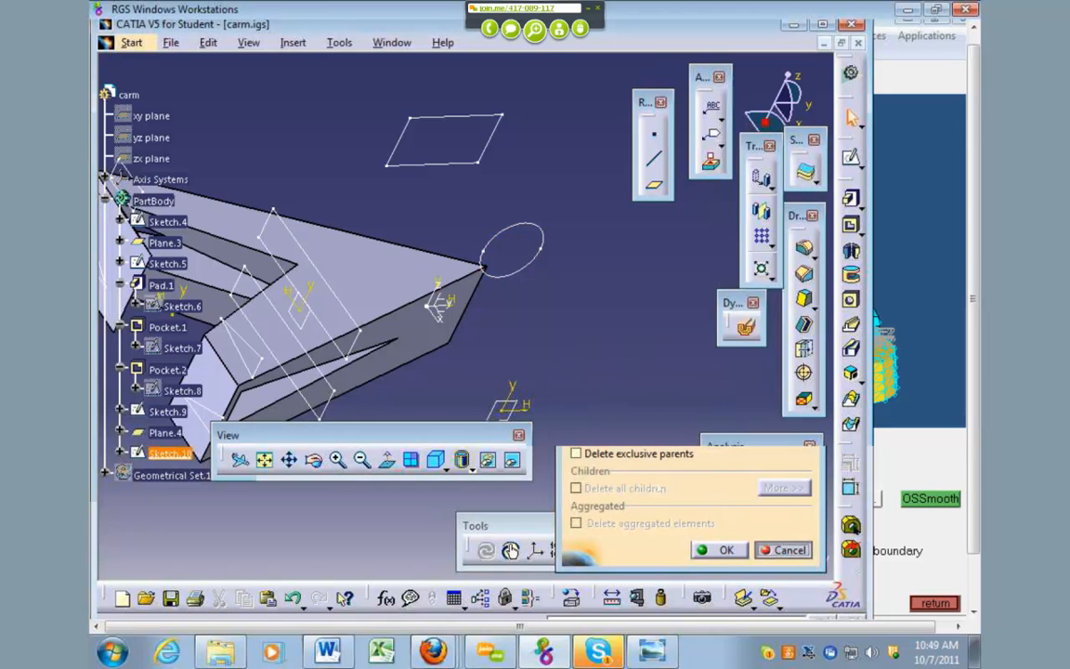
left_click(527, 226)
key("Delete")
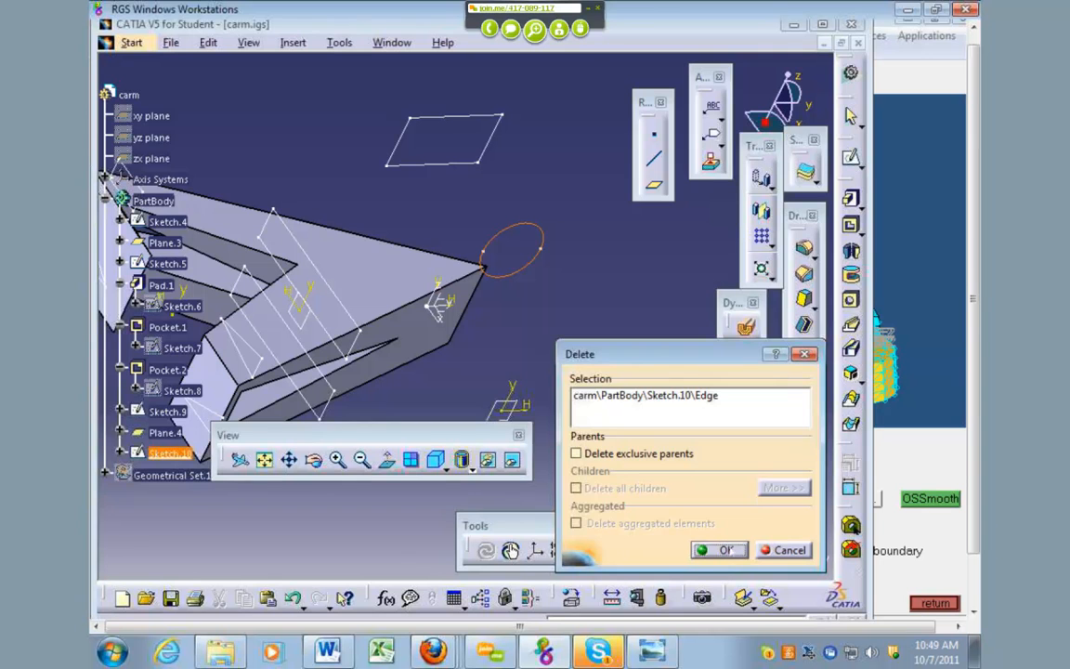
left_click(719, 550)
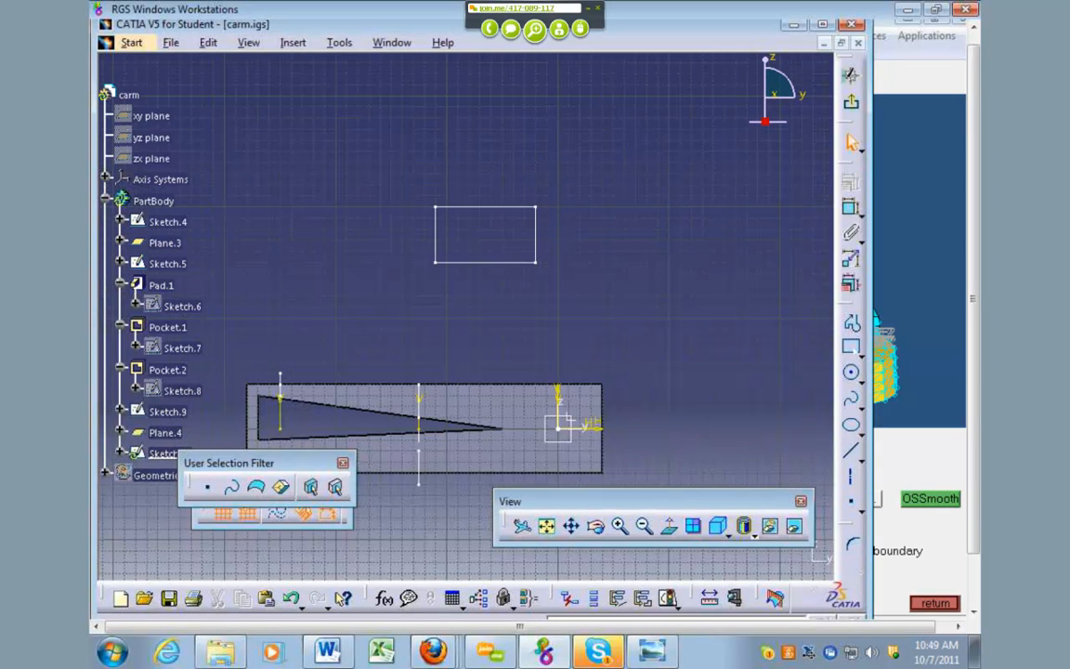
Step: Sketch a rectangle 20 mm high on the offset plane, inside the larger rectangle's outline, ending at H -40 mm, V 160 mm, and exit the sketch
left_click(853, 348)
left_click(458, 228)
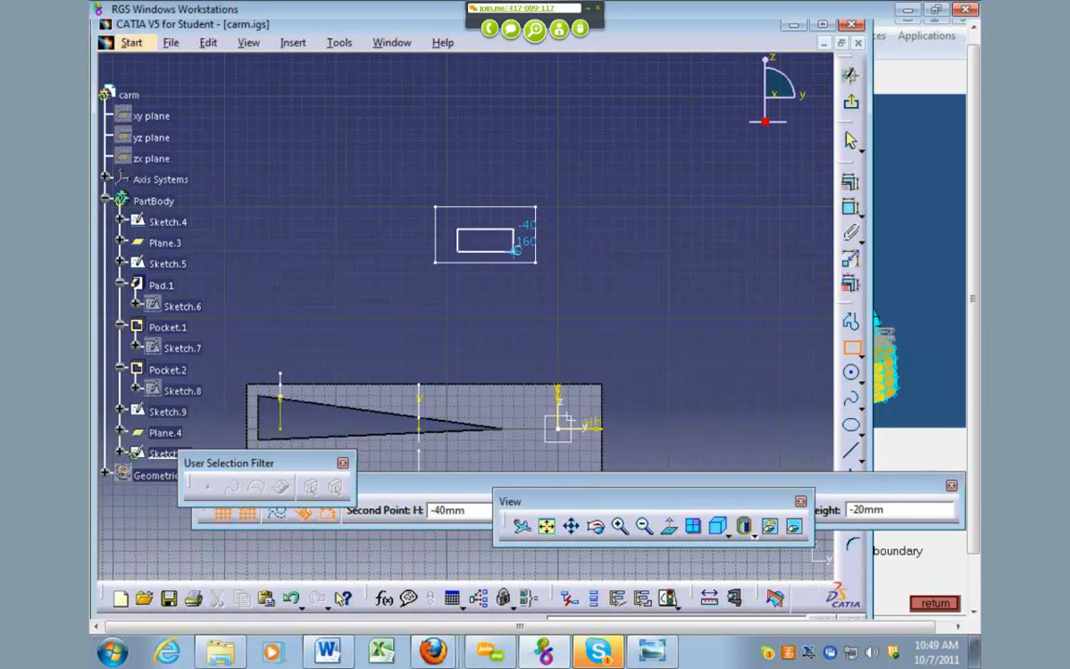
left_click(513, 251)
left_click(851, 74)
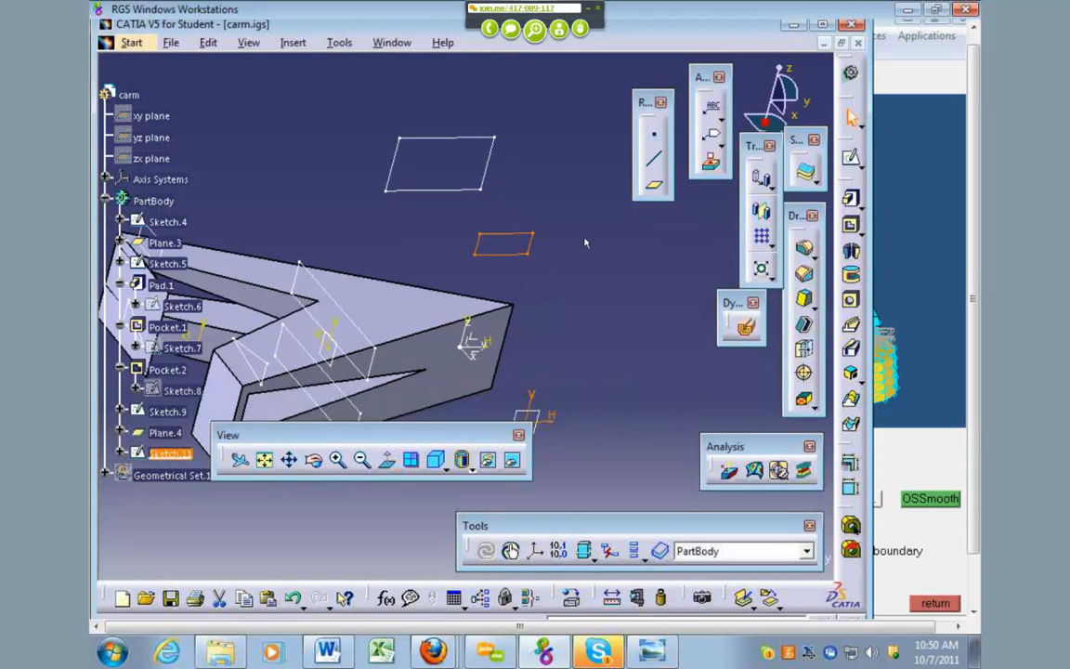